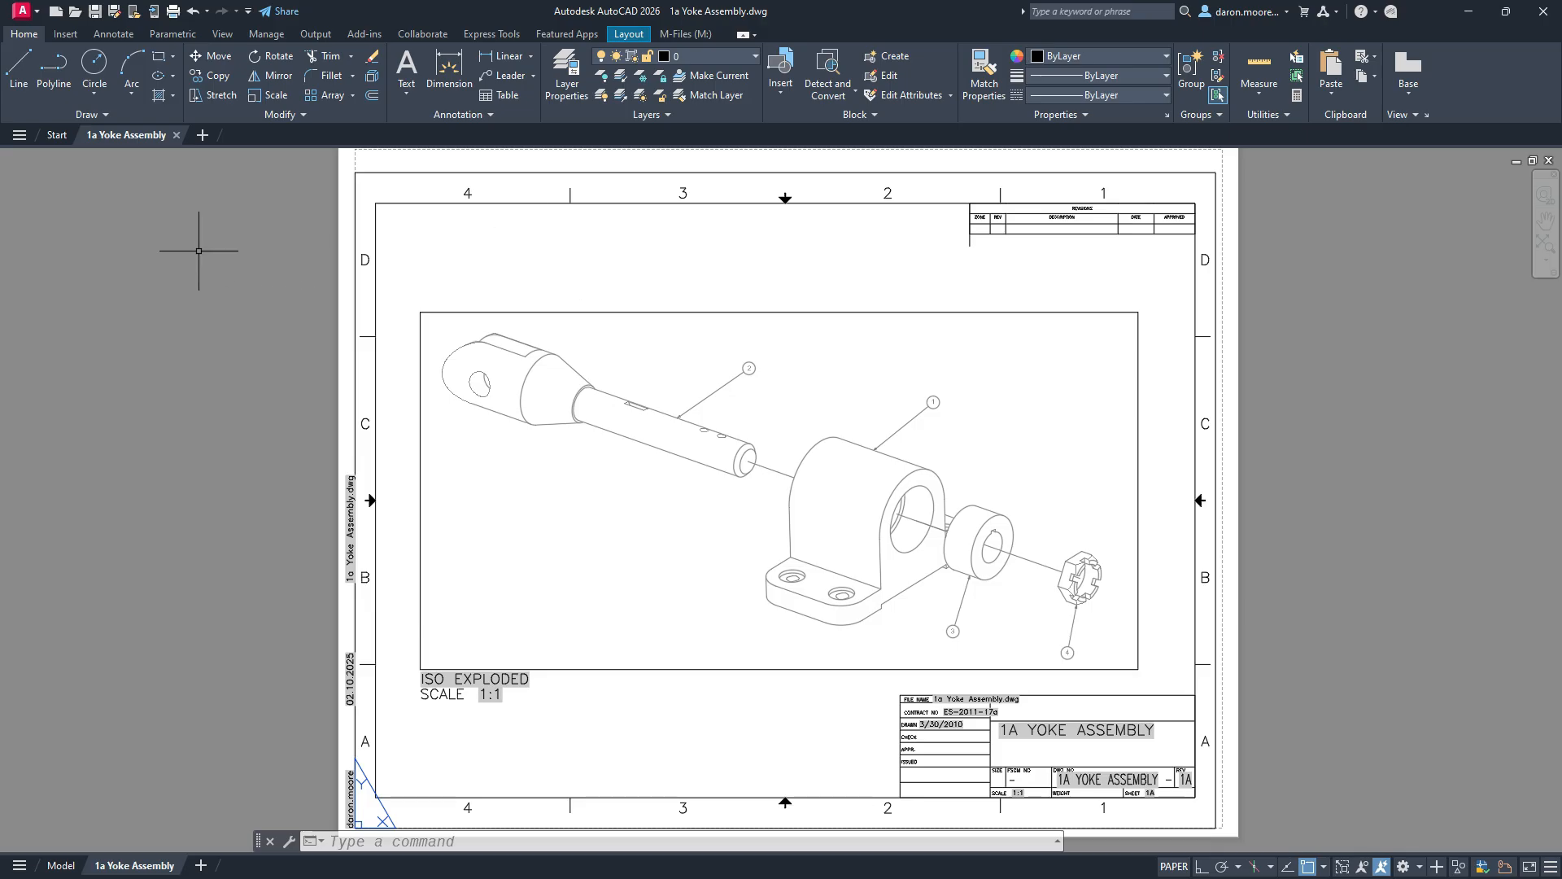
Start a batch plot and remove the 1a Yoke Assembly-Model sheet from the publish list
left_click(35, 18)
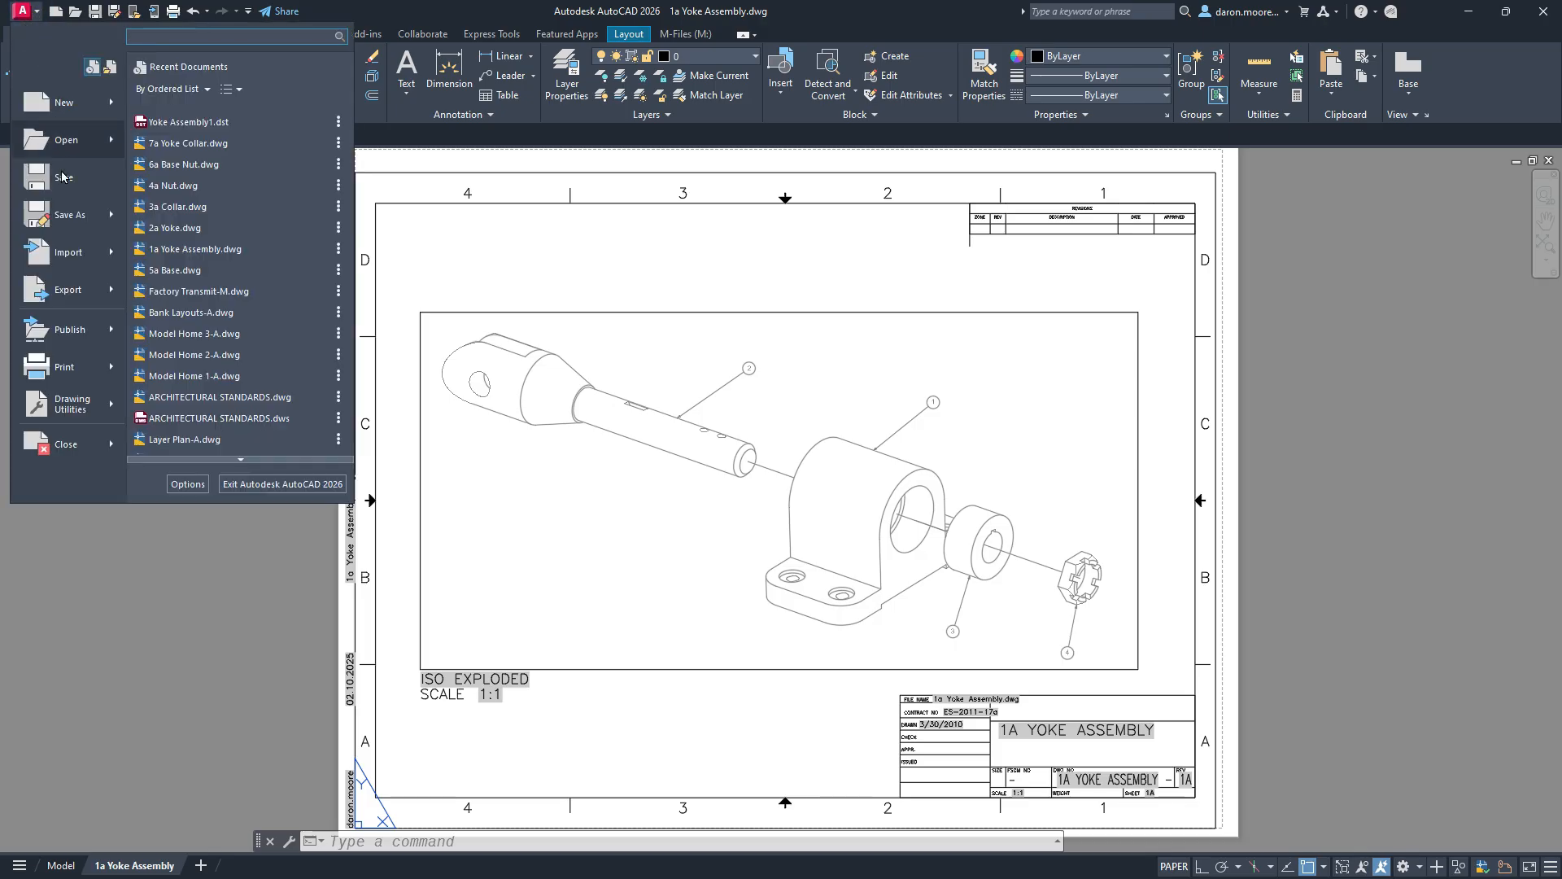
mouse_move(65, 372)
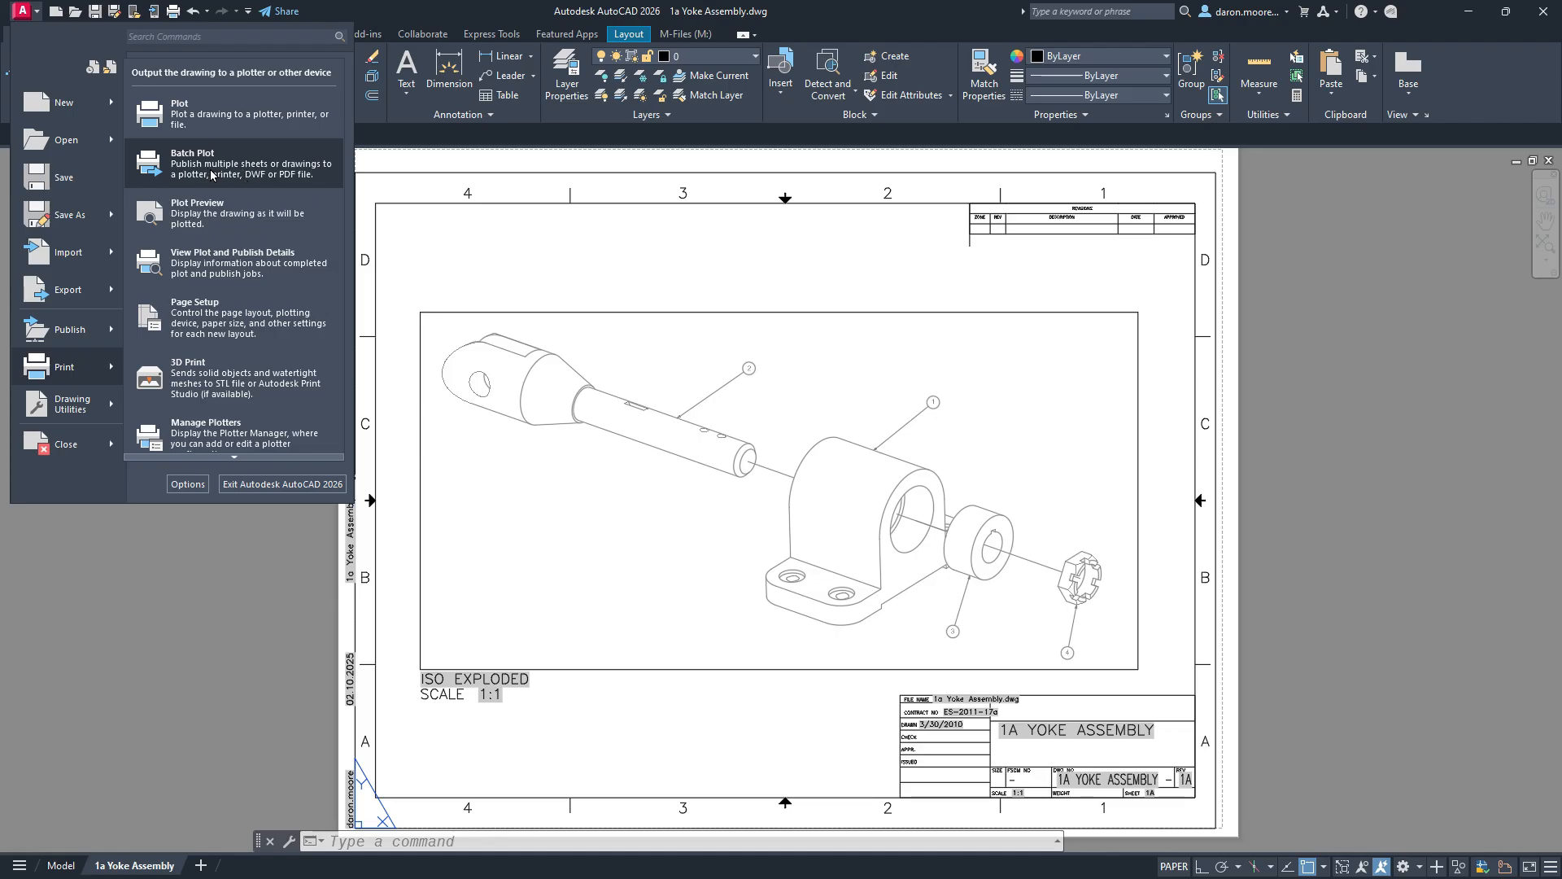
left_click(210, 175)
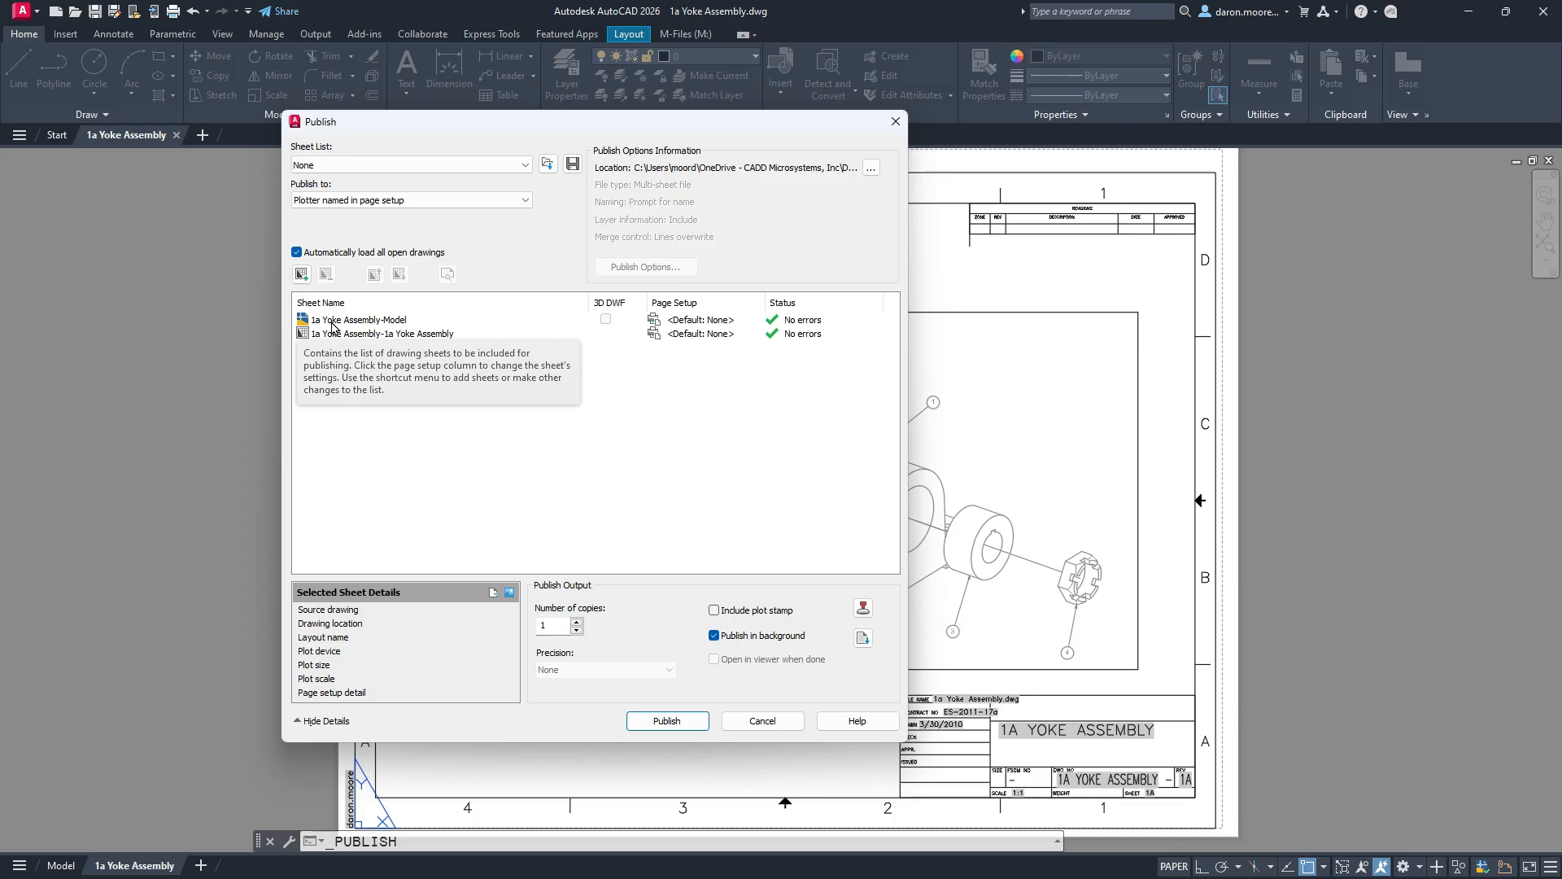
left_click(333, 321)
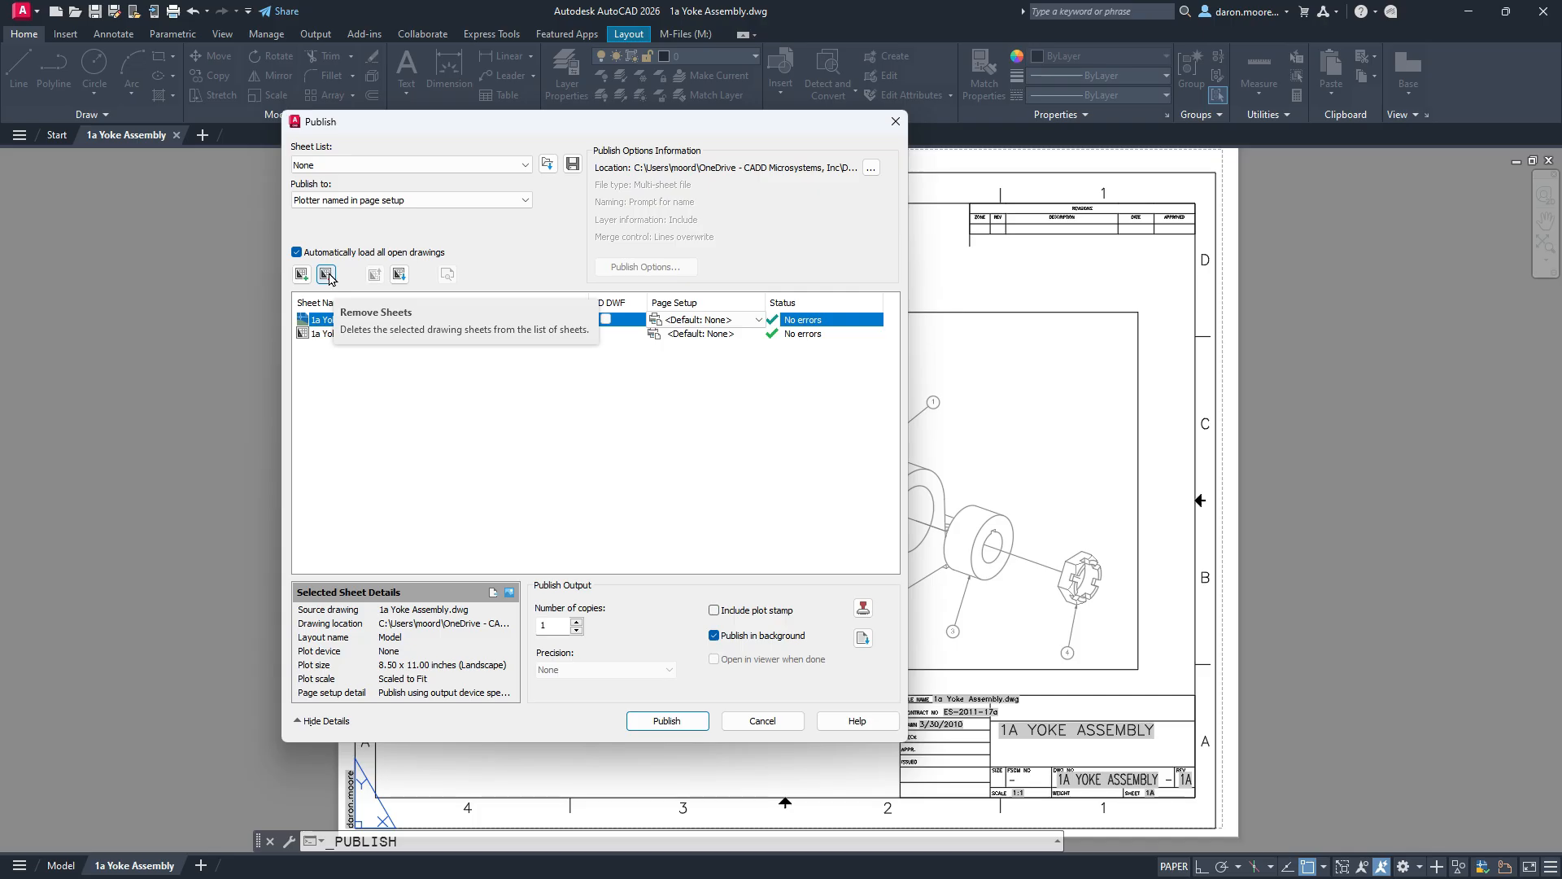
left_click(328, 276)
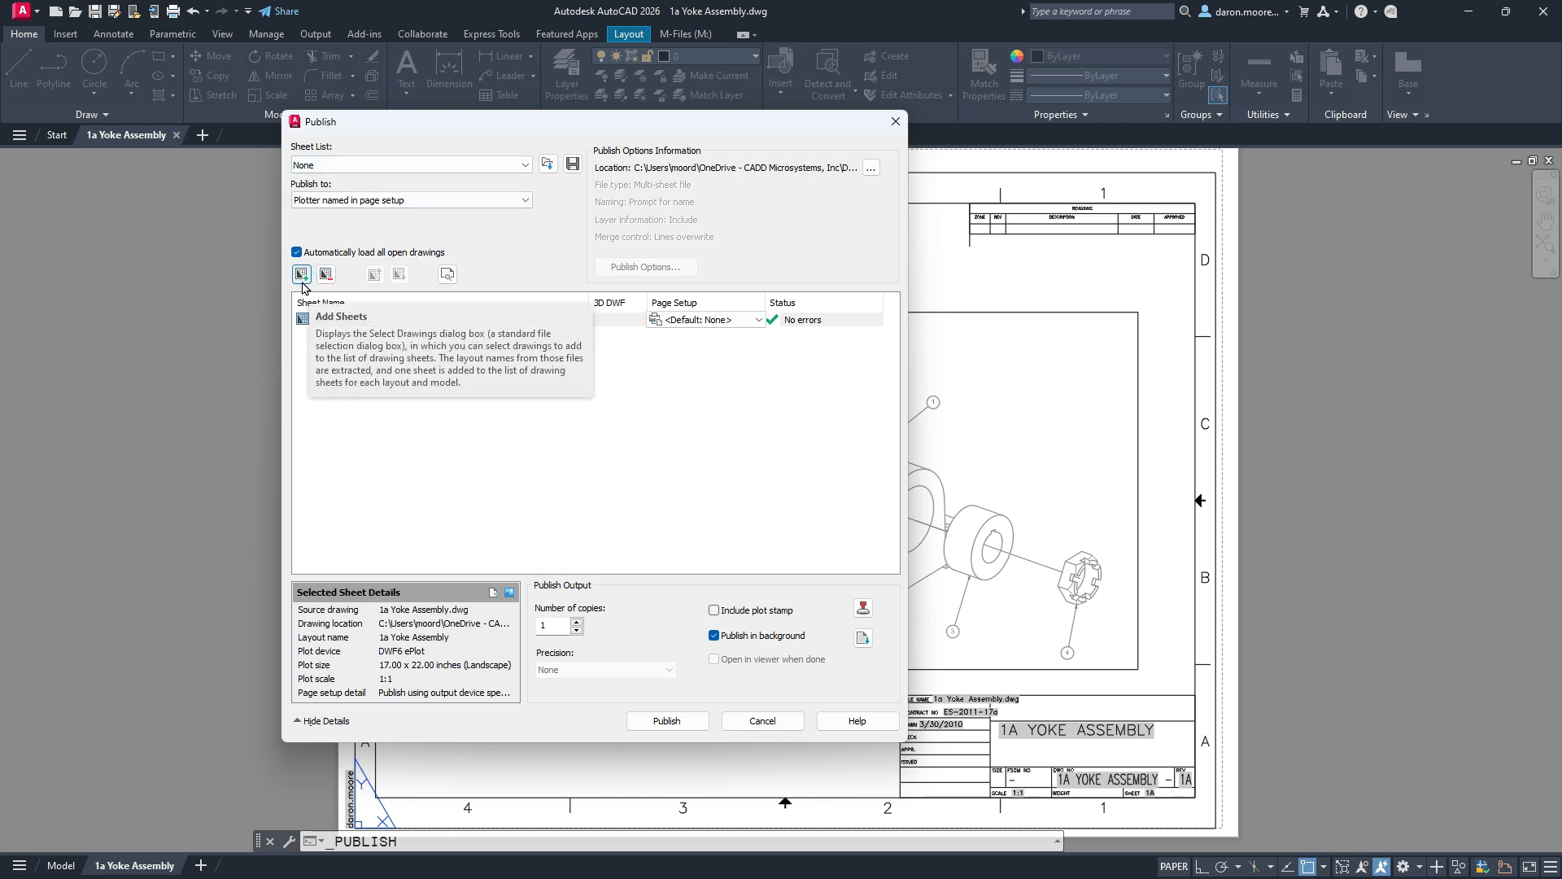
Add the sheets of the six drawings from 2a Yoke.dwg through 7a Yoke Collar.dwg in the Sheets folder to the publish list
left_click(301, 277)
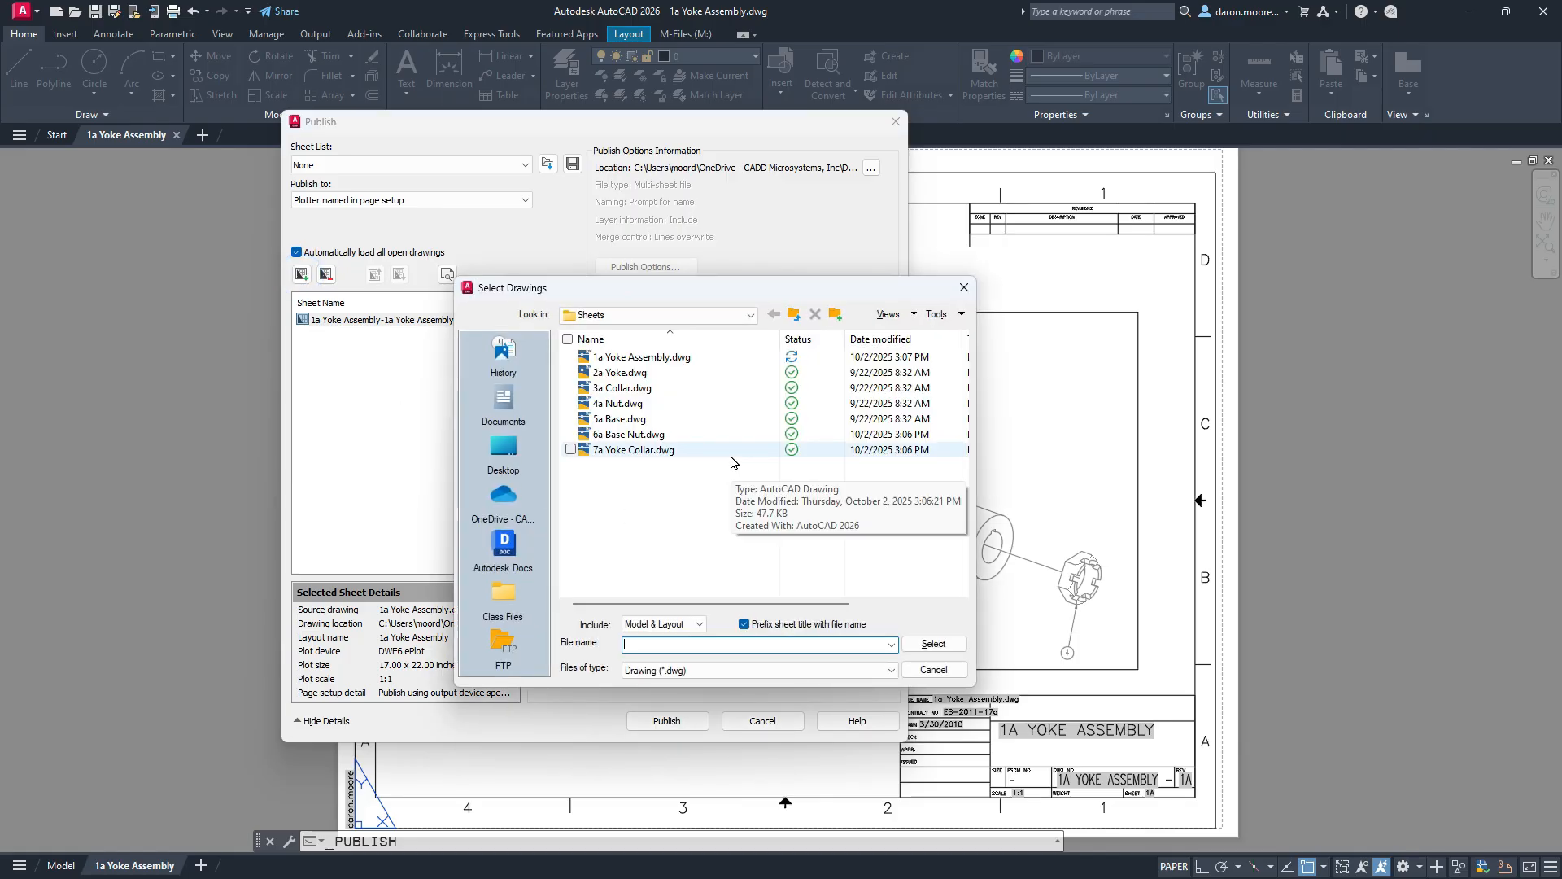
left_click(604, 377)
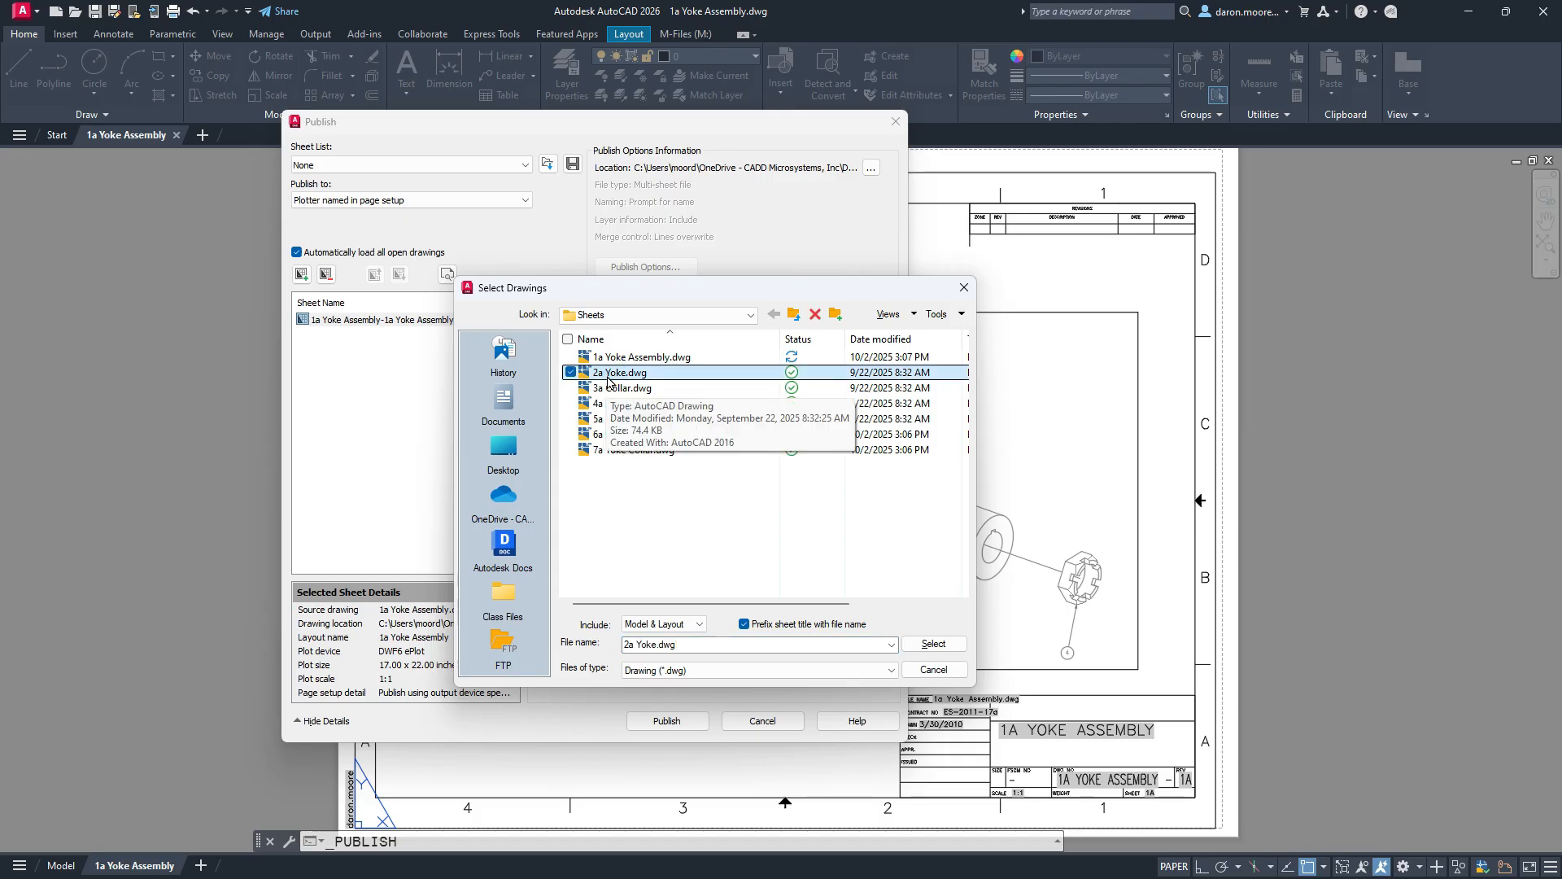
left_click(602, 450, "shift")
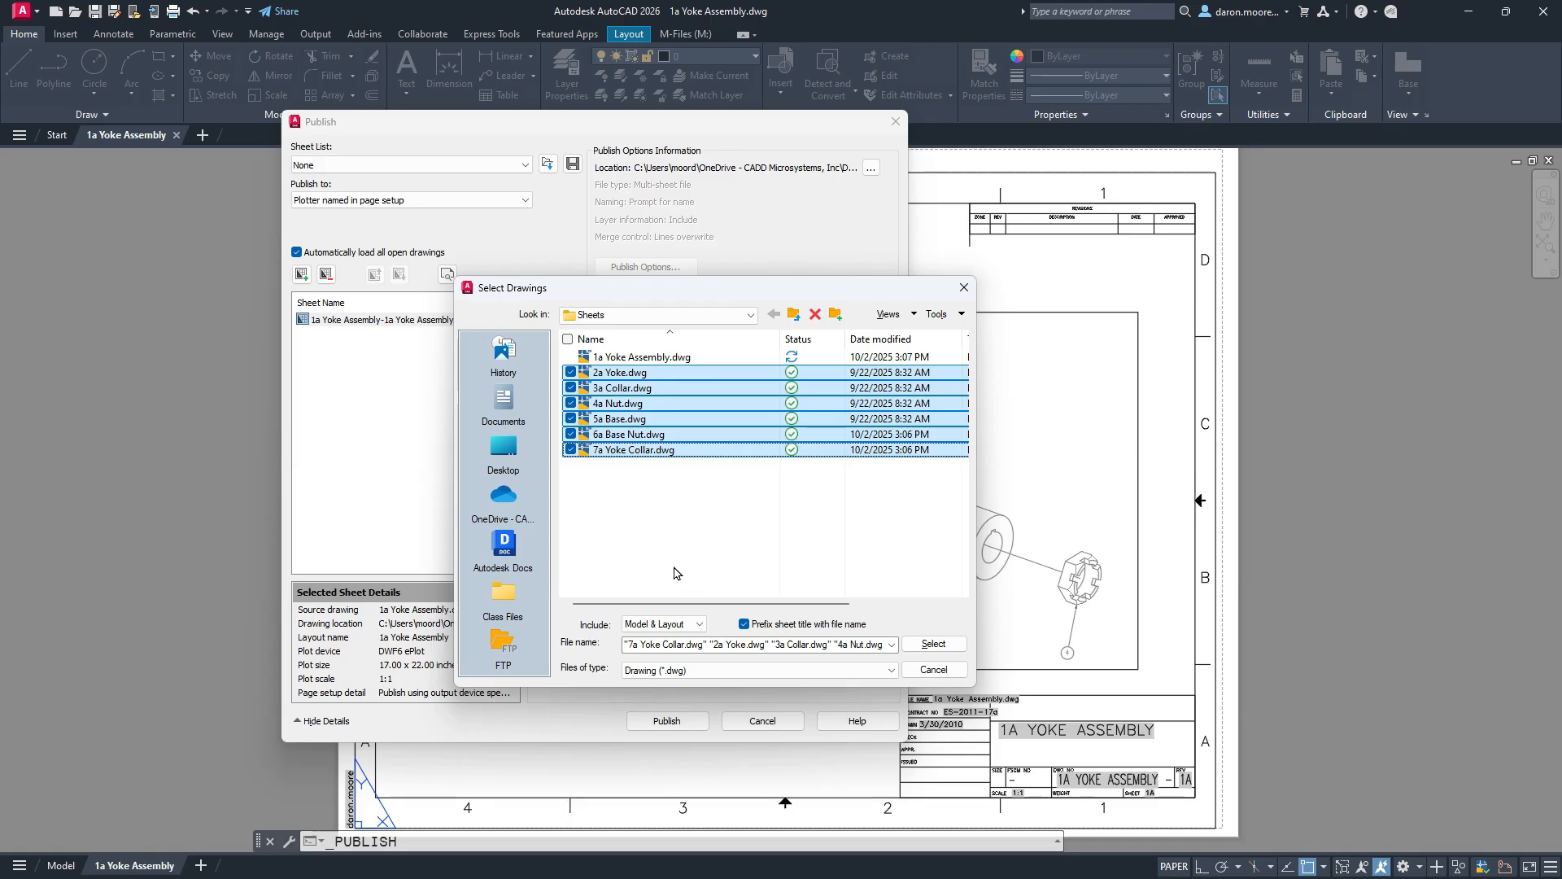
left_click(933, 645)
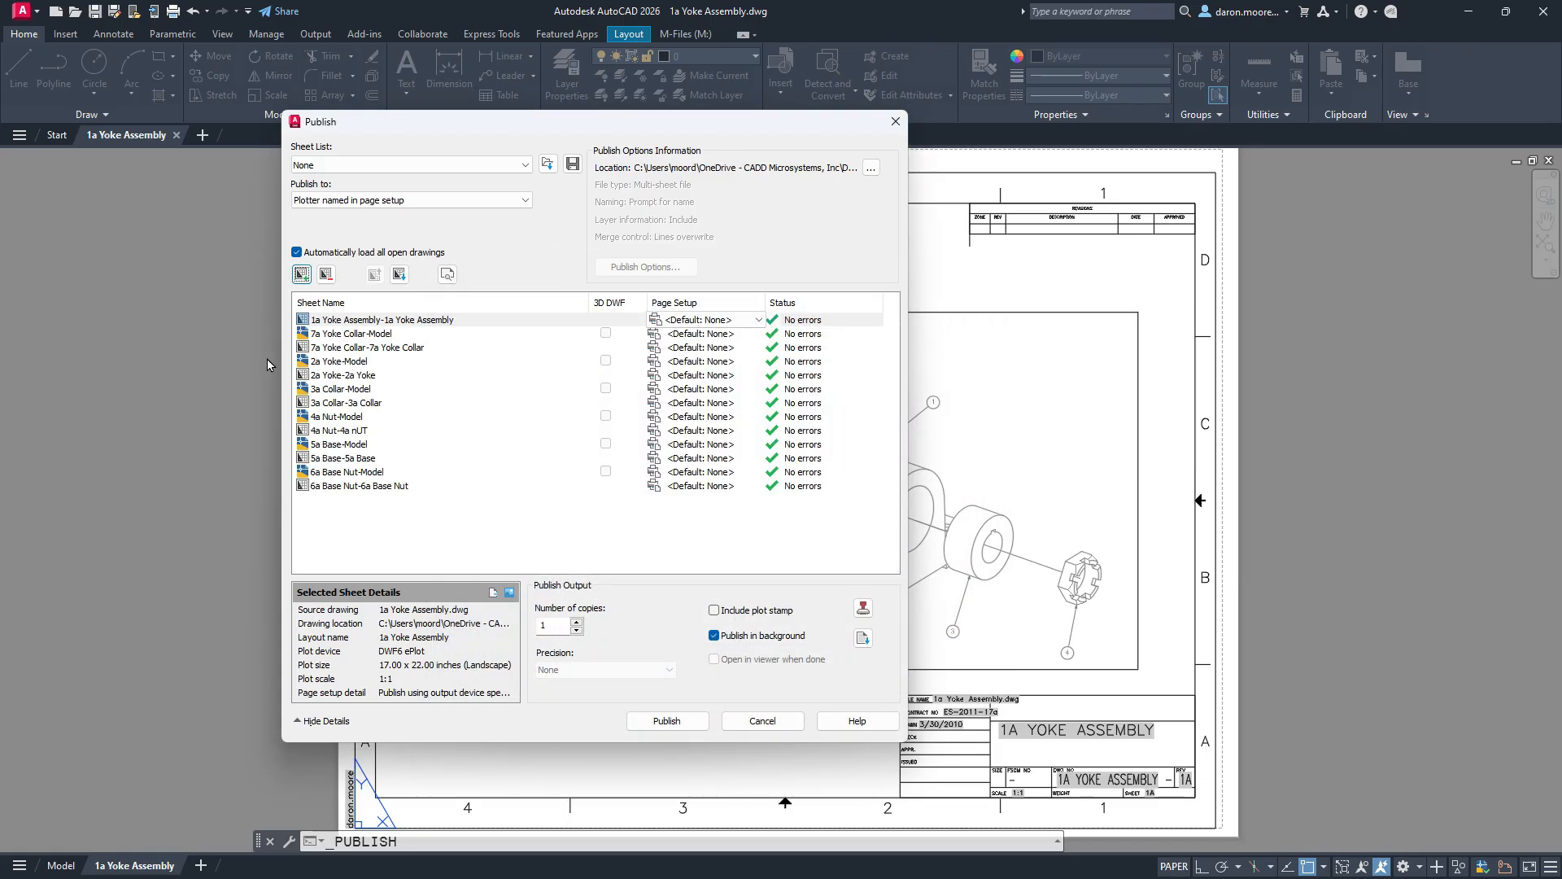
Remove the Model sheets of 7a Yoke Collar, 2a Yoke, 3a Collar, 4a Nut, 5a Base and 6a Base Nut from the publish list
left_click(328, 336)
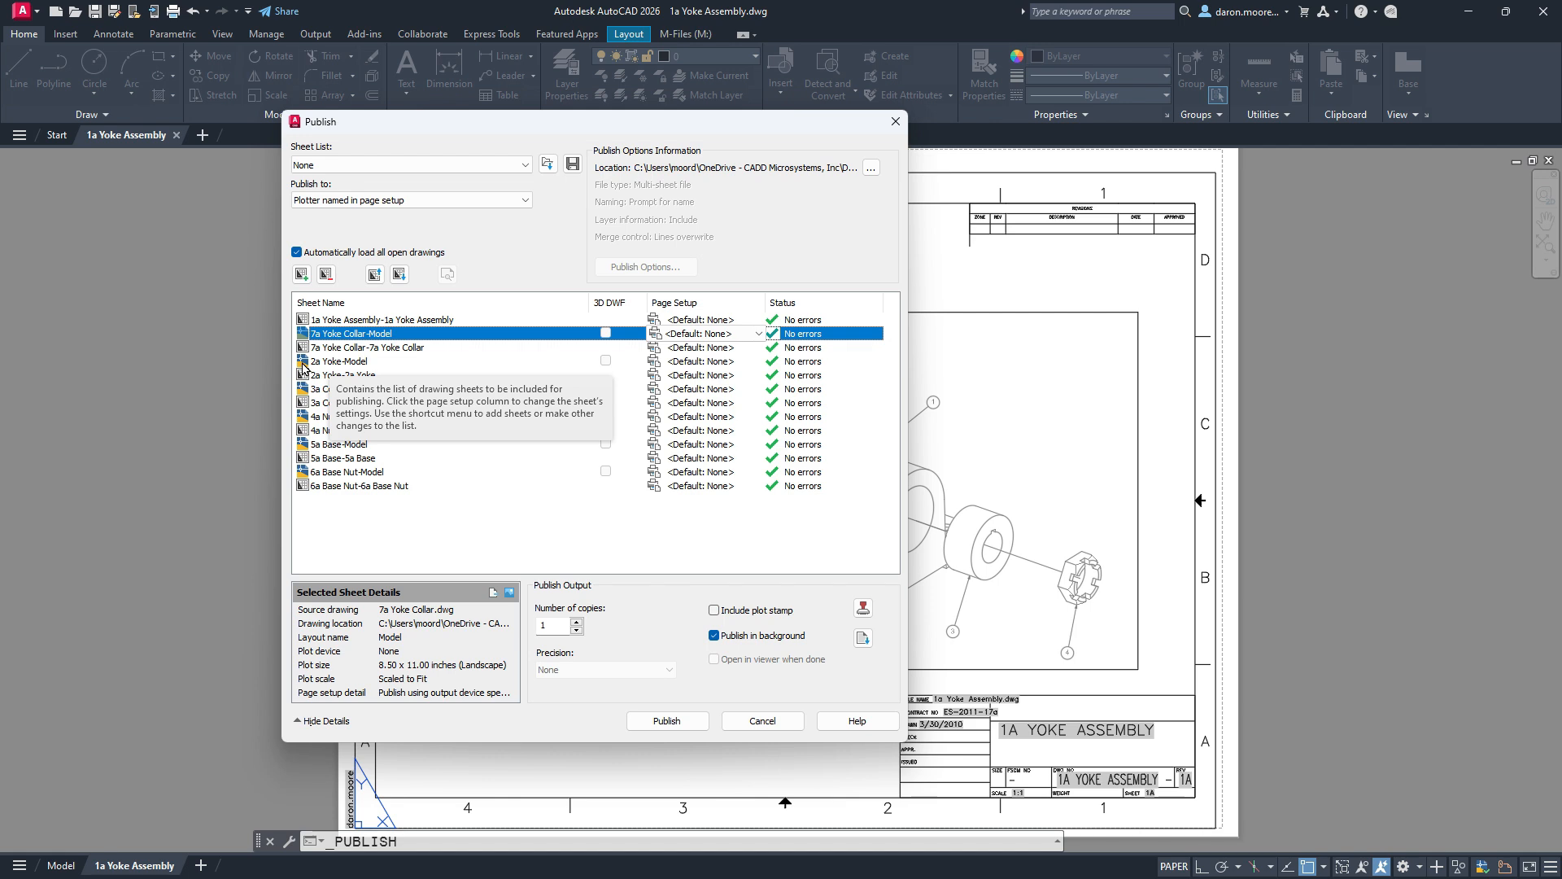
left_click(326, 361, "ctrl")
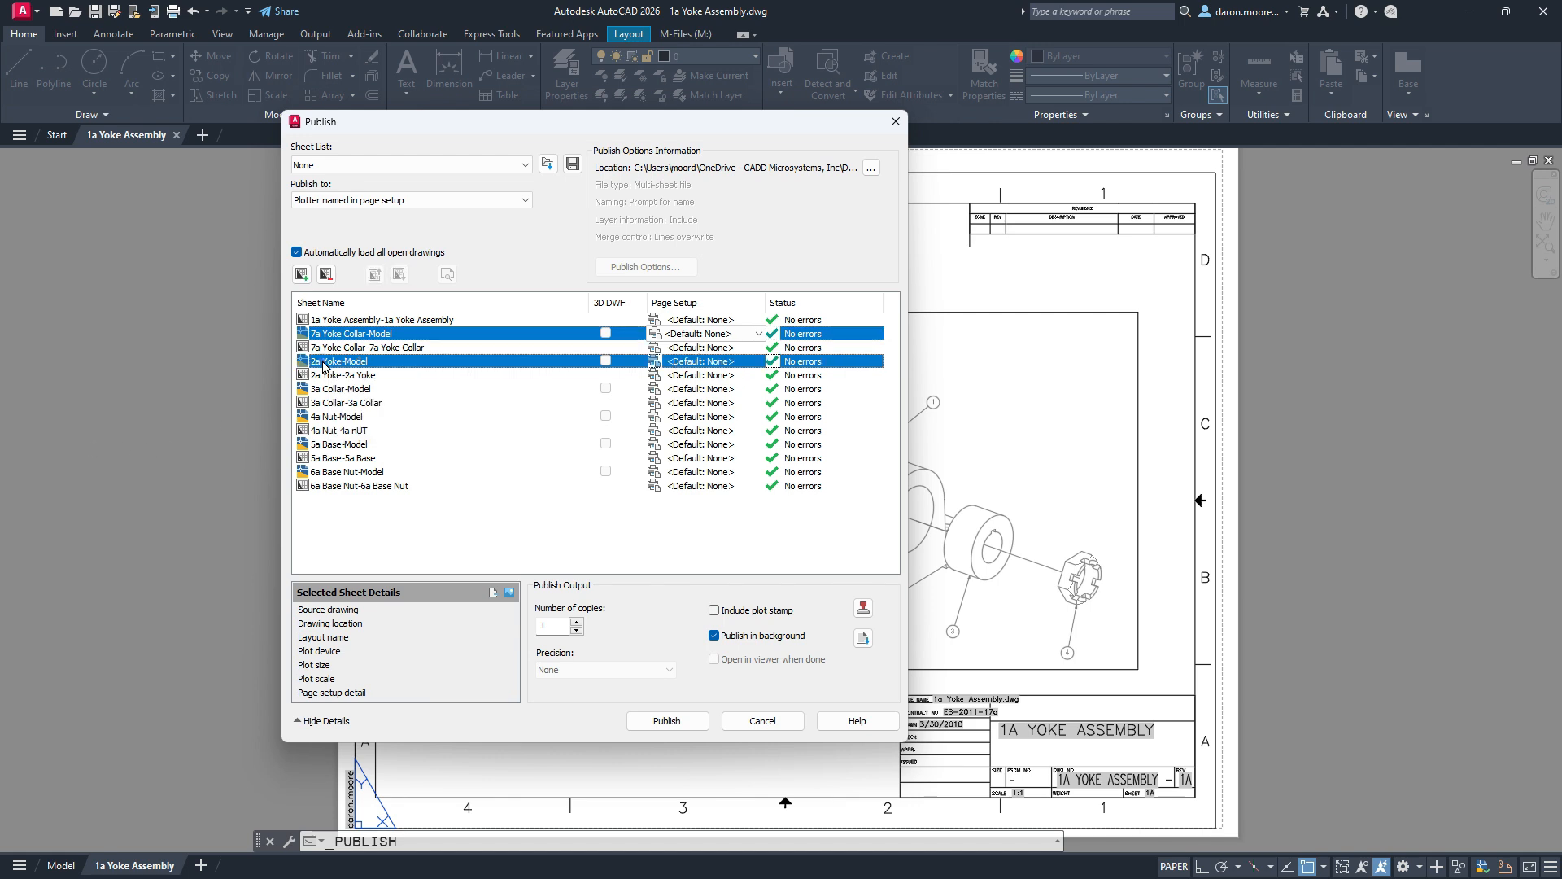
left_click(330, 390, "ctrl")
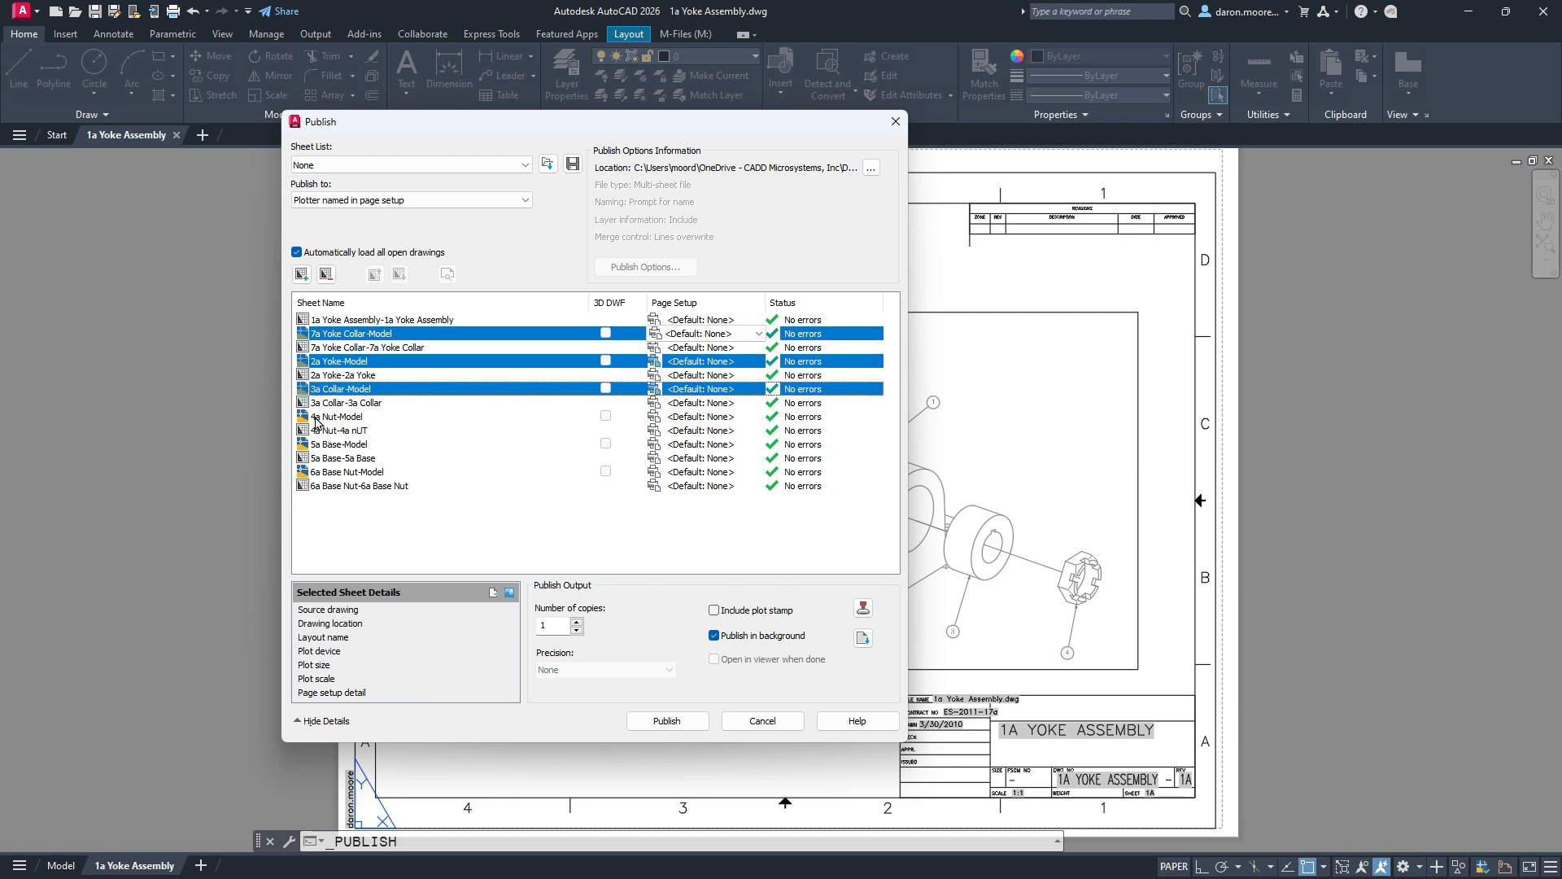
left_click(317, 417, "ctrl")
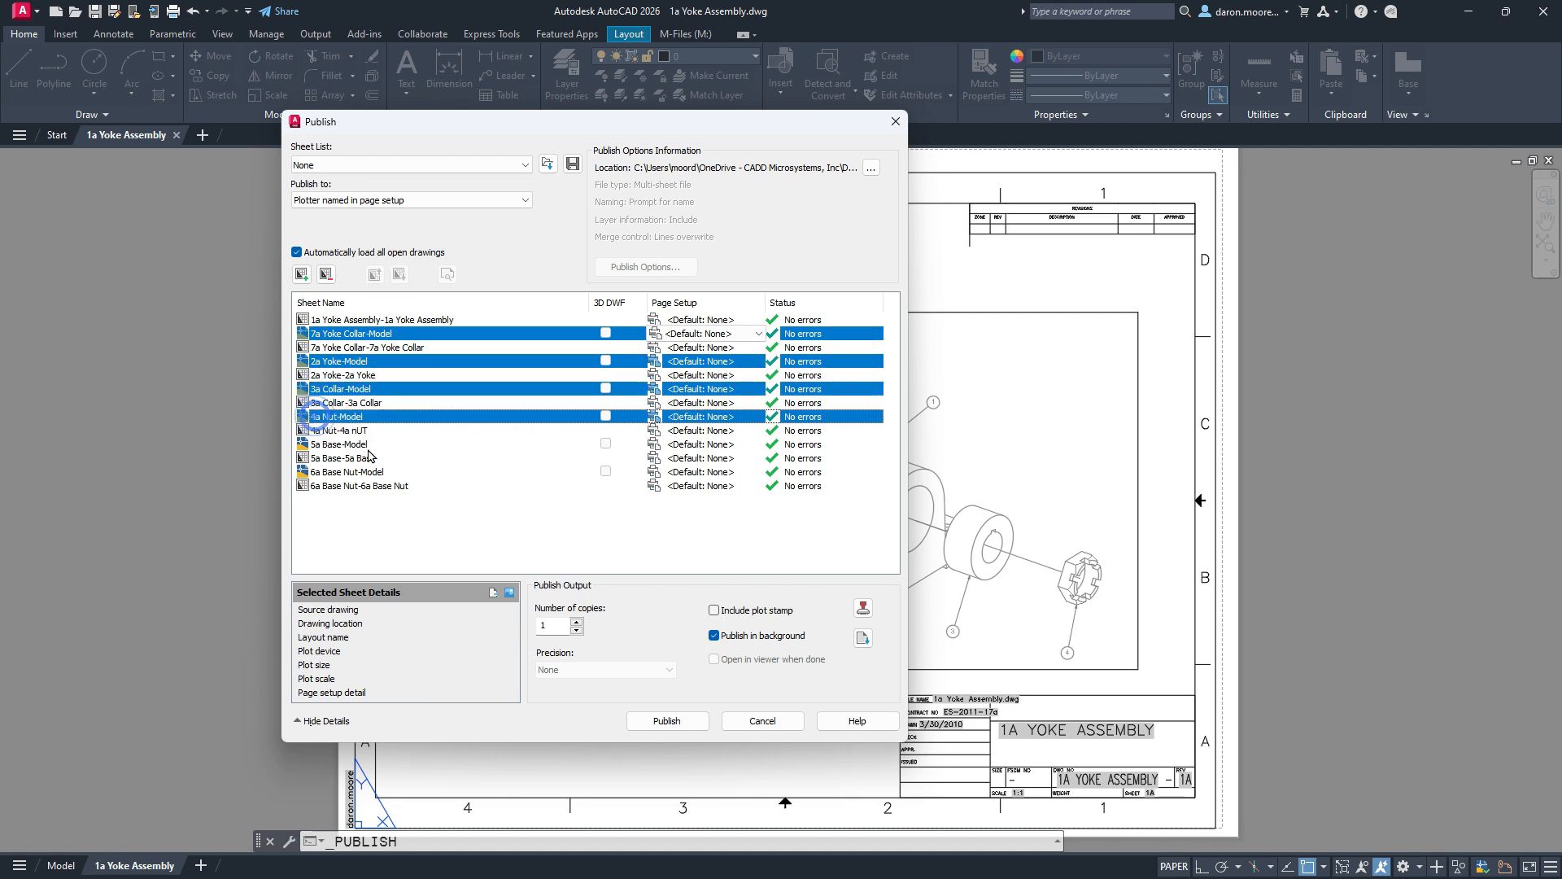
left_click(325, 445, "ctrl")
left_click(325, 473, "ctrl")
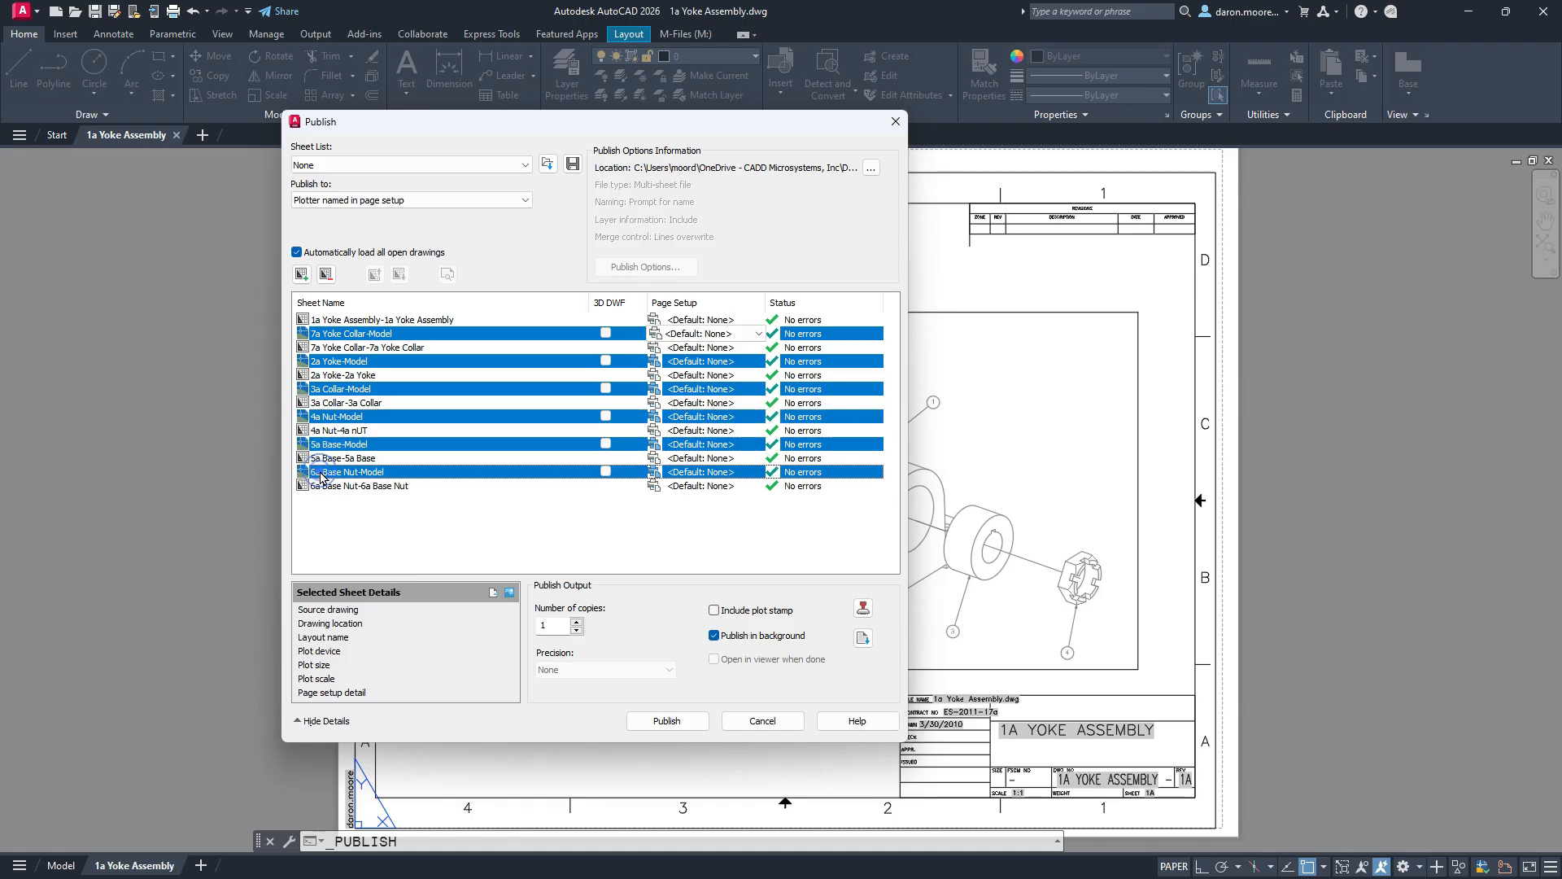
left_click(329, 284)
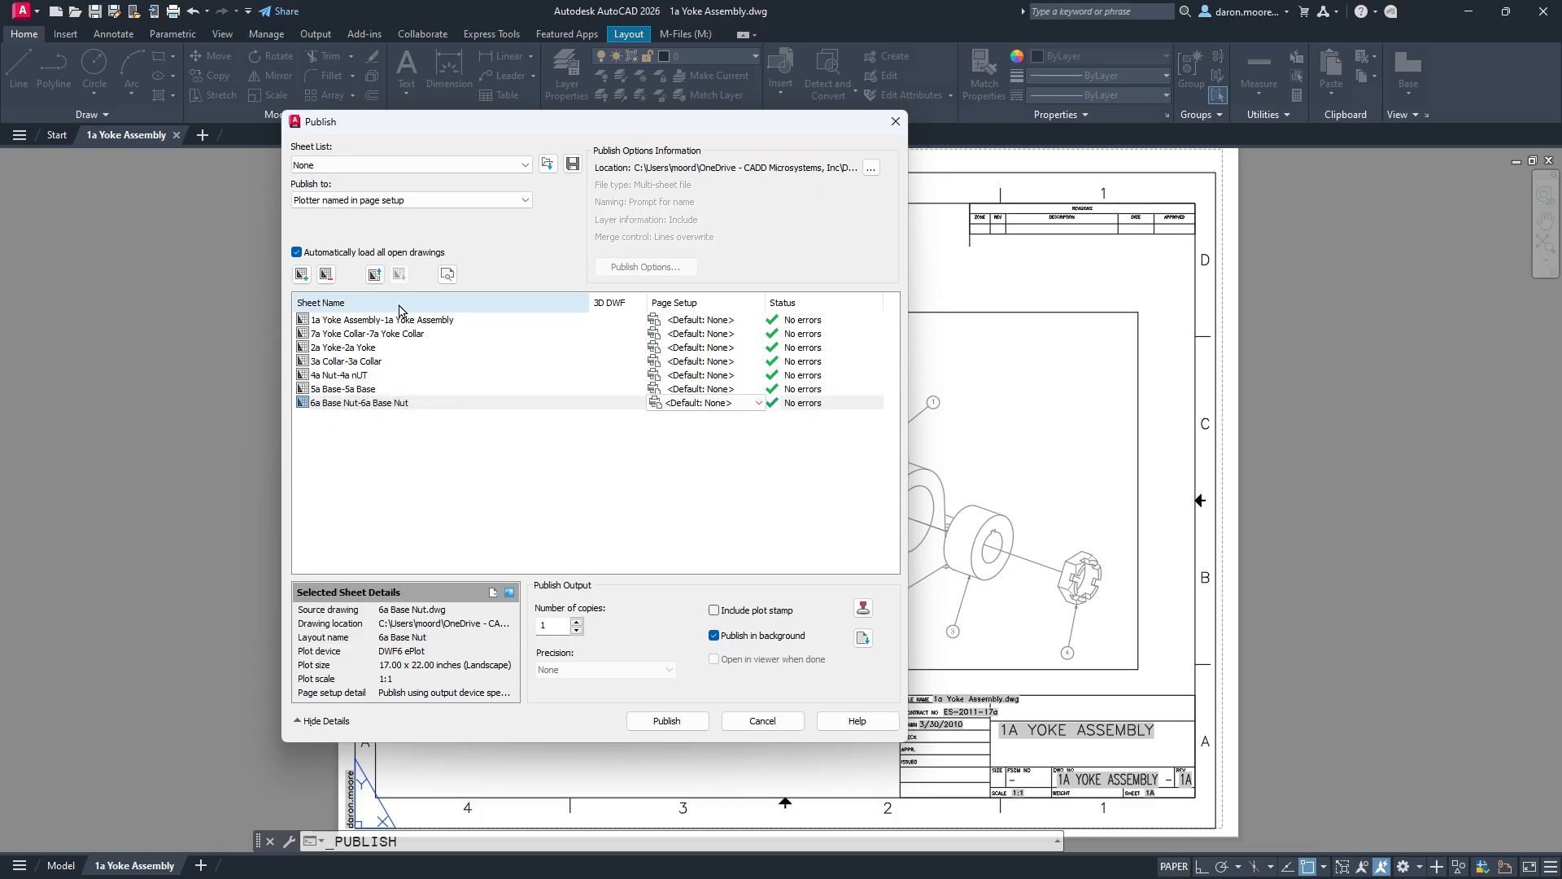
Move the 7a Yoke Collar sheet down to the end of the list, after 6a Base Nut
left_click(308, 335)
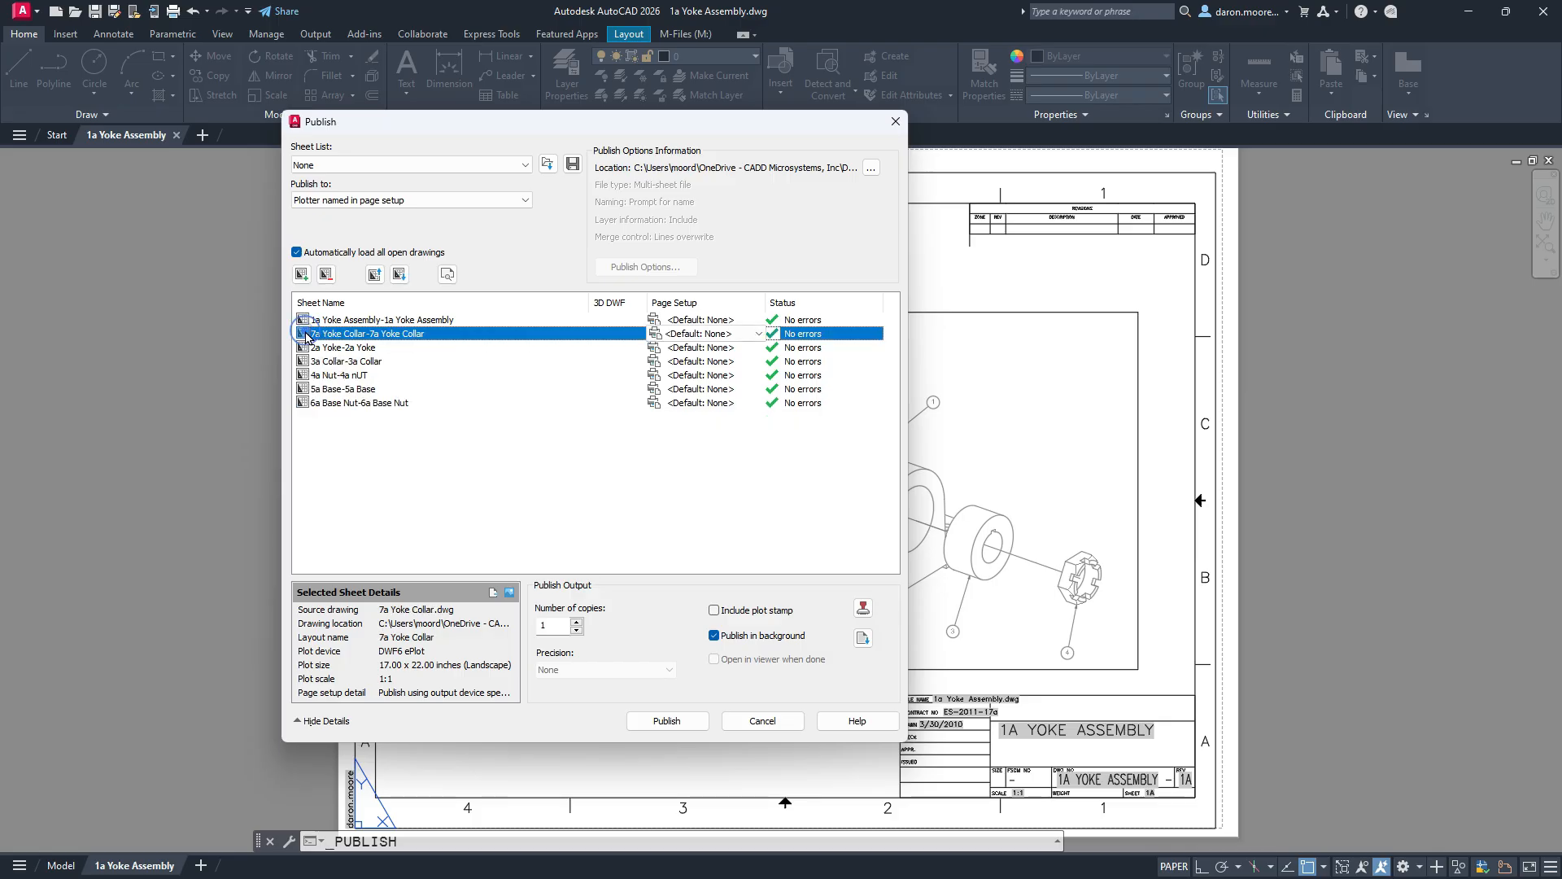
left_click(398, 275)
left_click(399, 275)
left_click(399, 275)
left_click(399, 275)
left_click(398, 275)
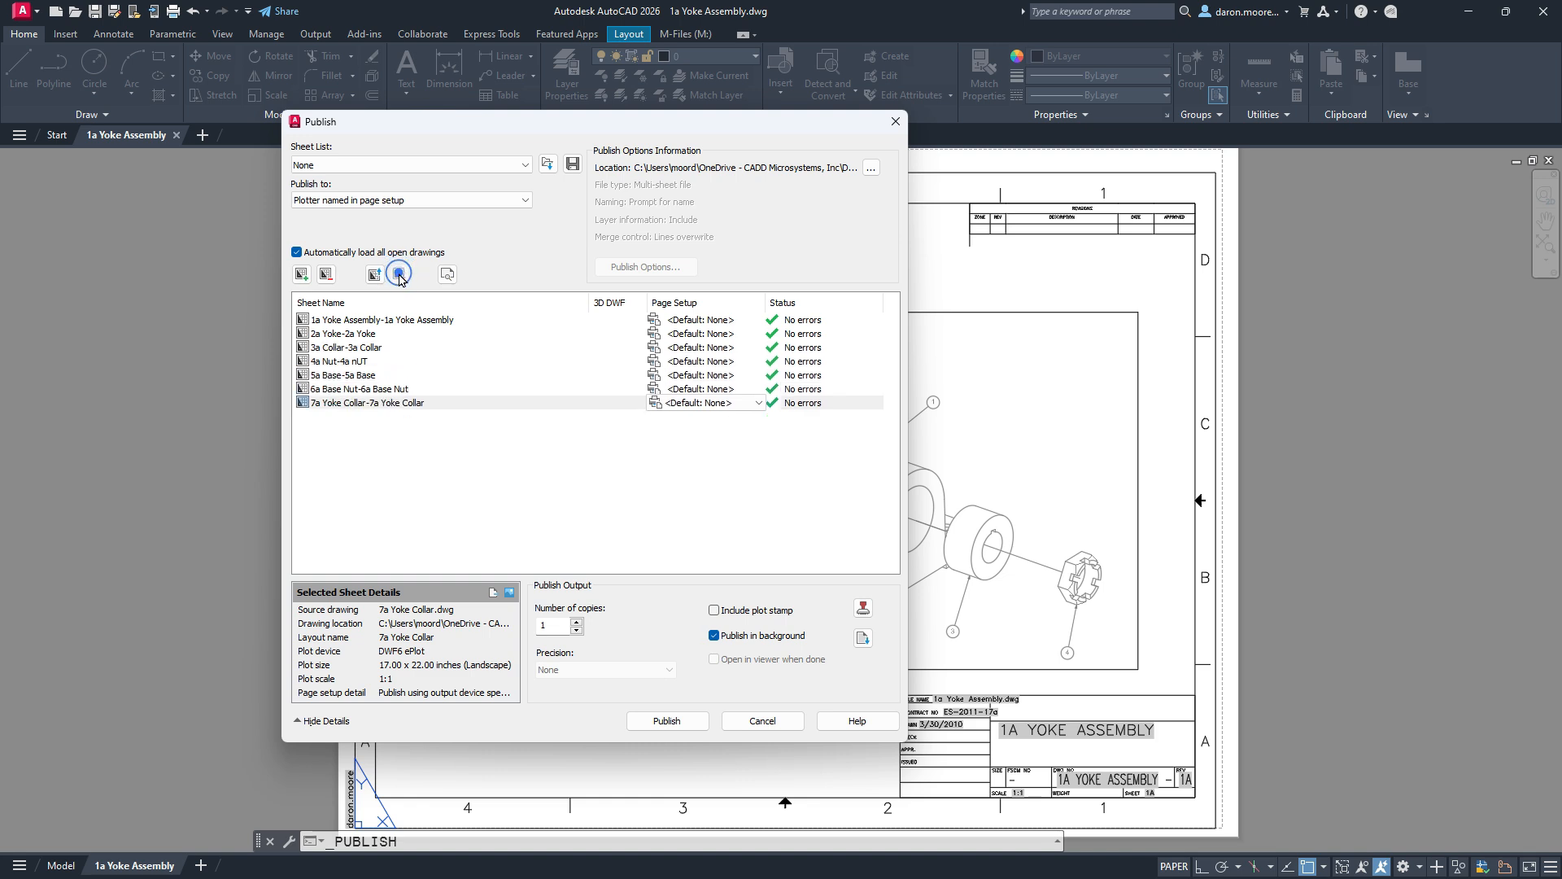
Move the 1a Yoke Assembly sheet down two places in the publish list and back up to first place
left_click(324, 325)
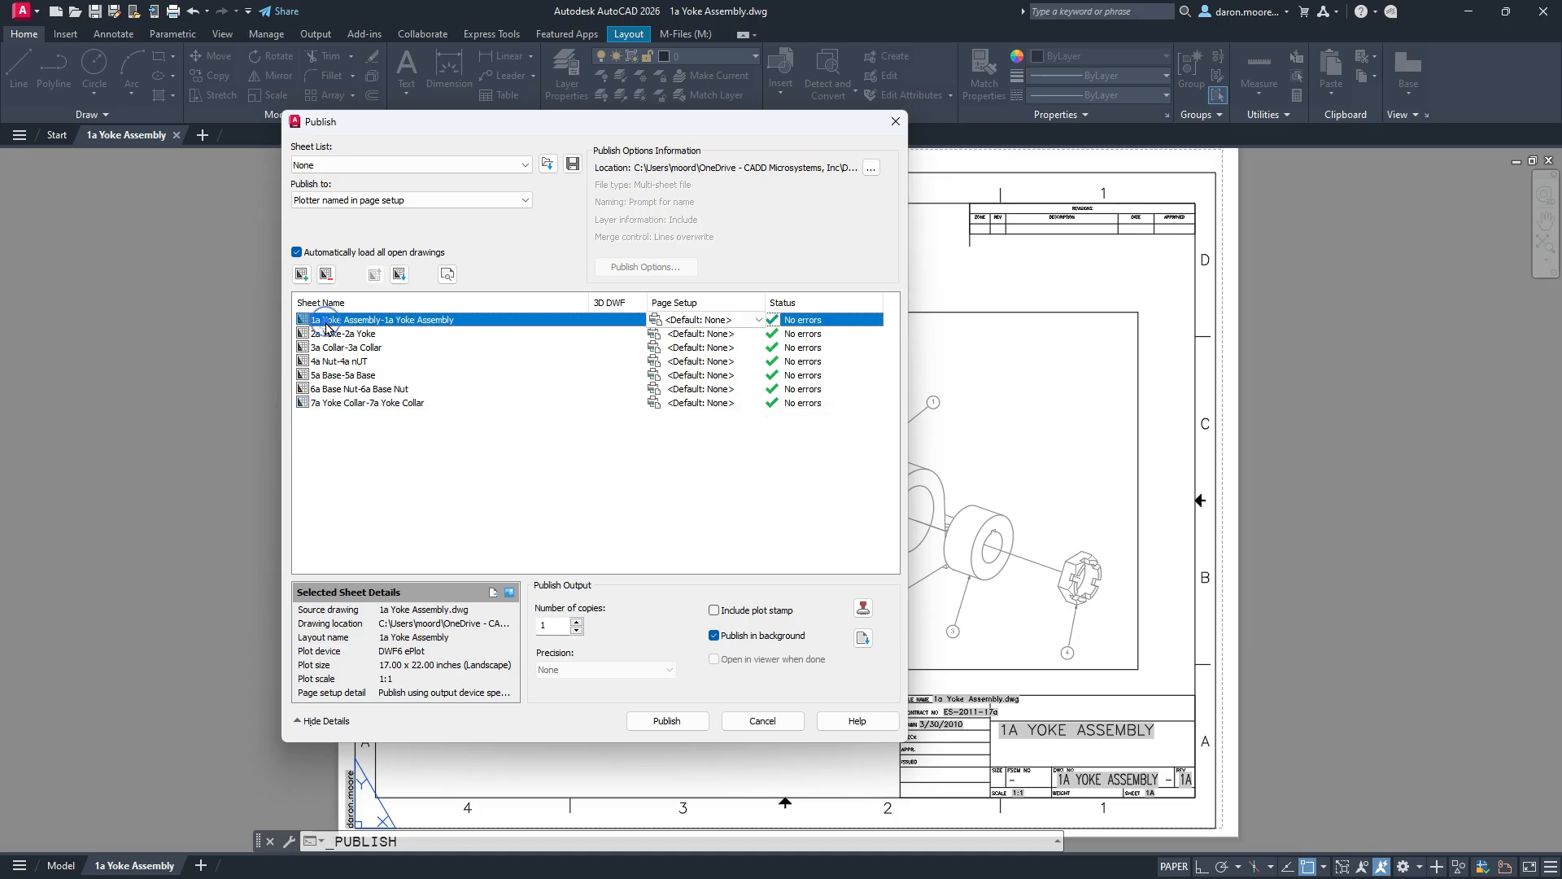
left_click(399, 275)
left_click(399, 275)
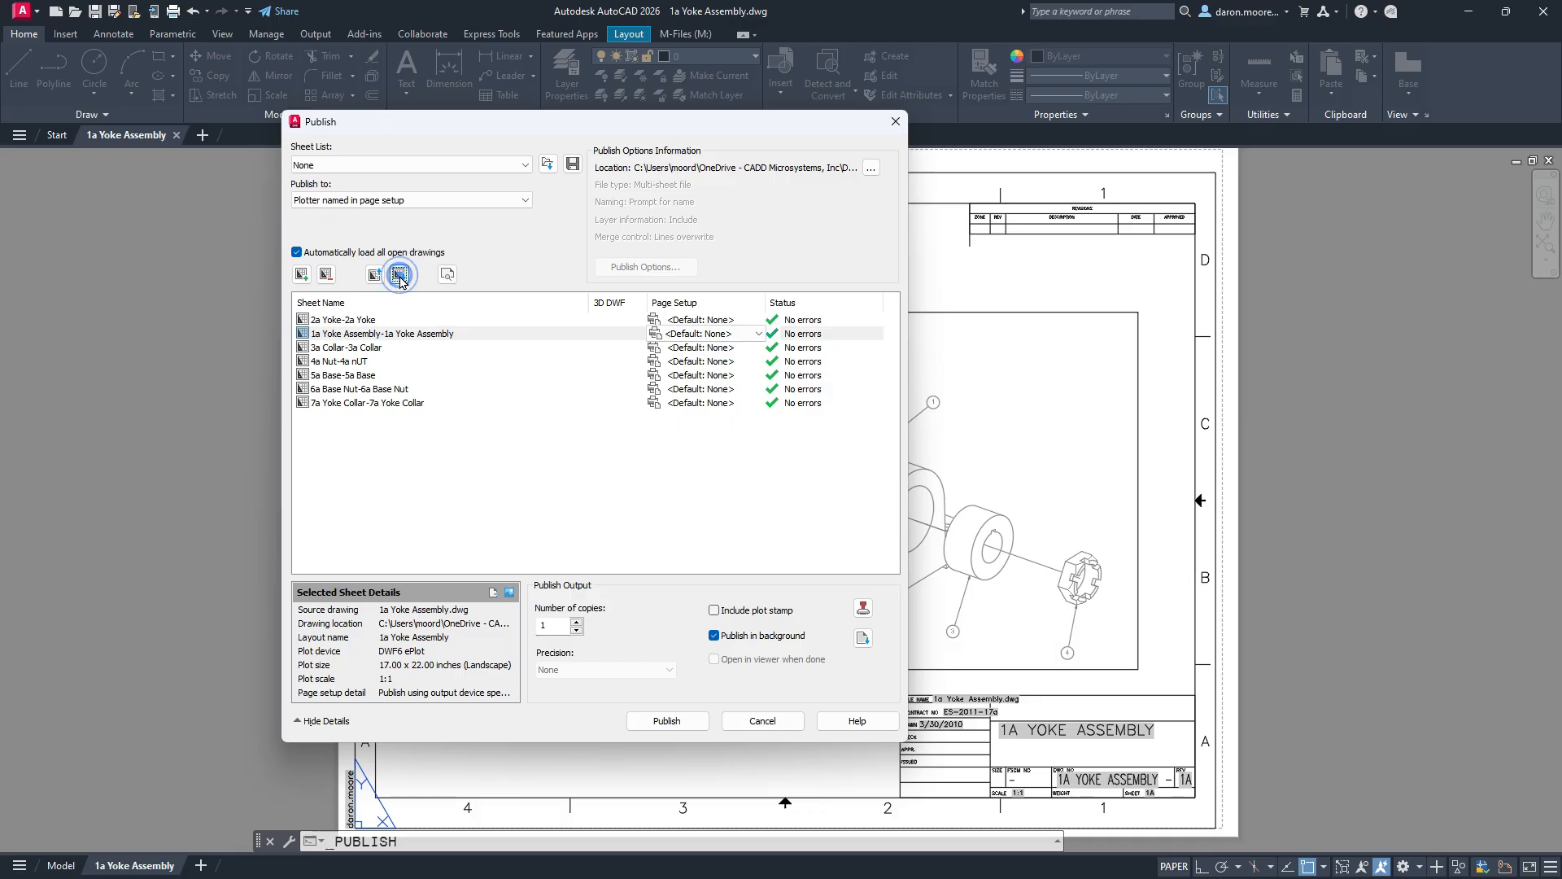
left_click(324, 348)
left_click(383, 277)
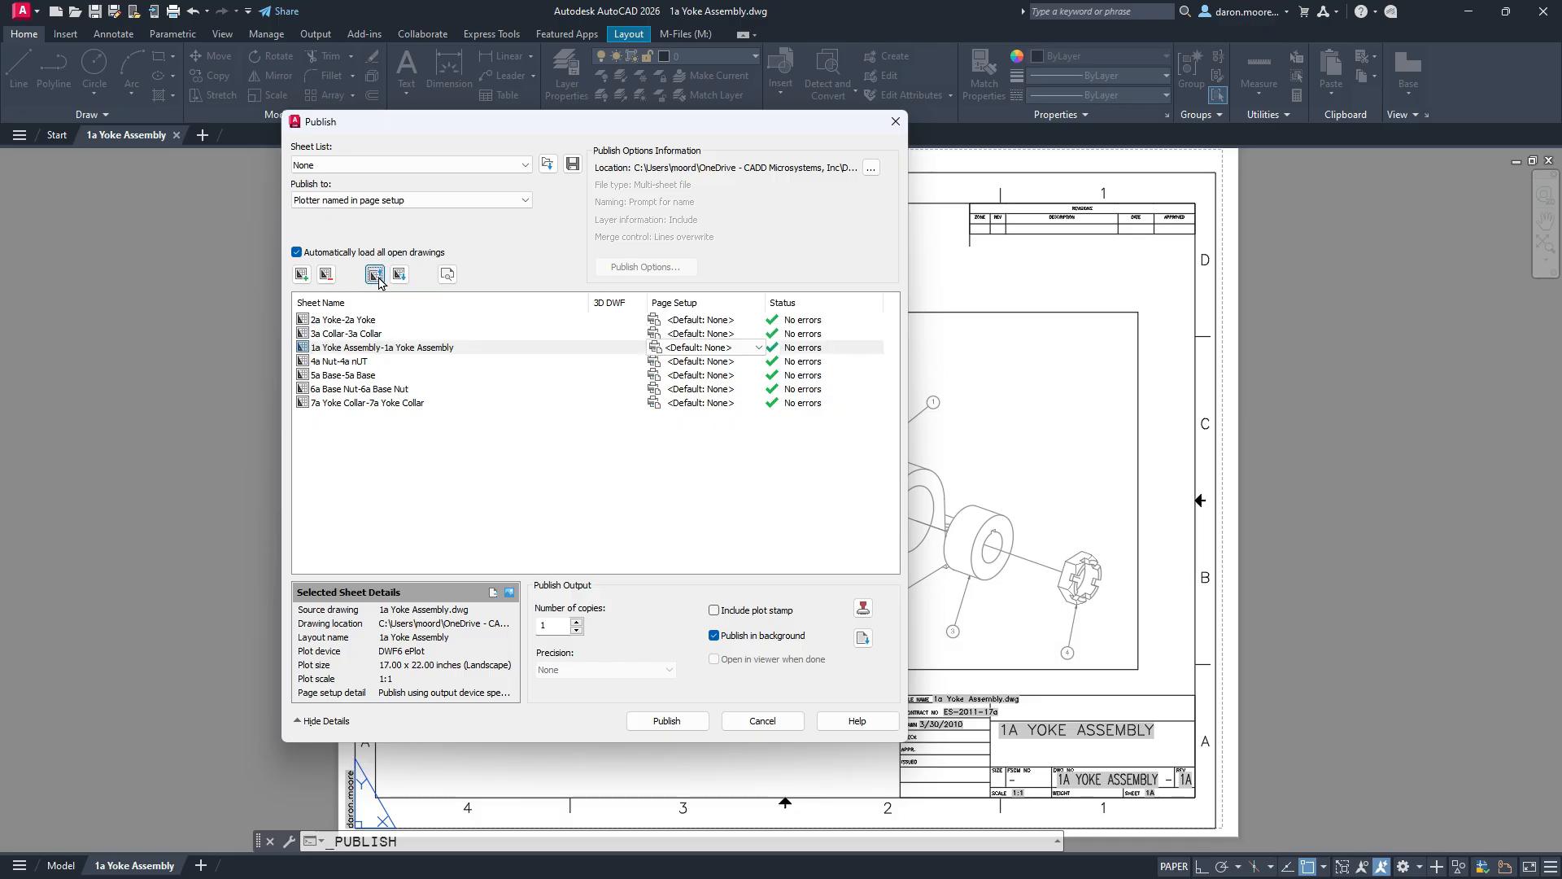
left_click(382, 276)
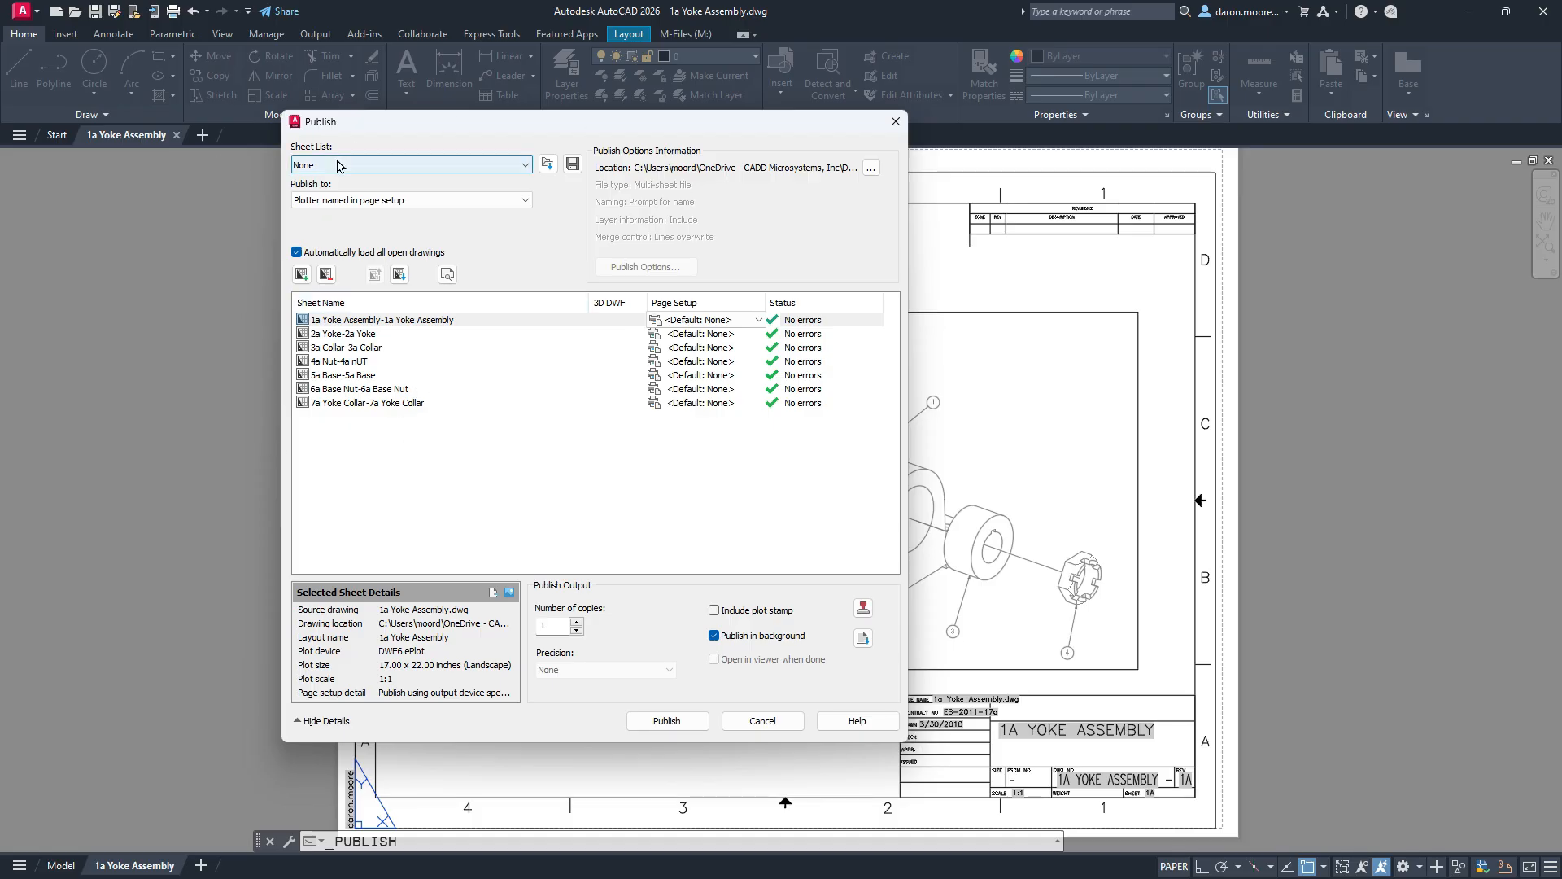
Save the sheet list as YOKE BATCH PLOT in the 4 Class Files folder
left_click(522, 168)
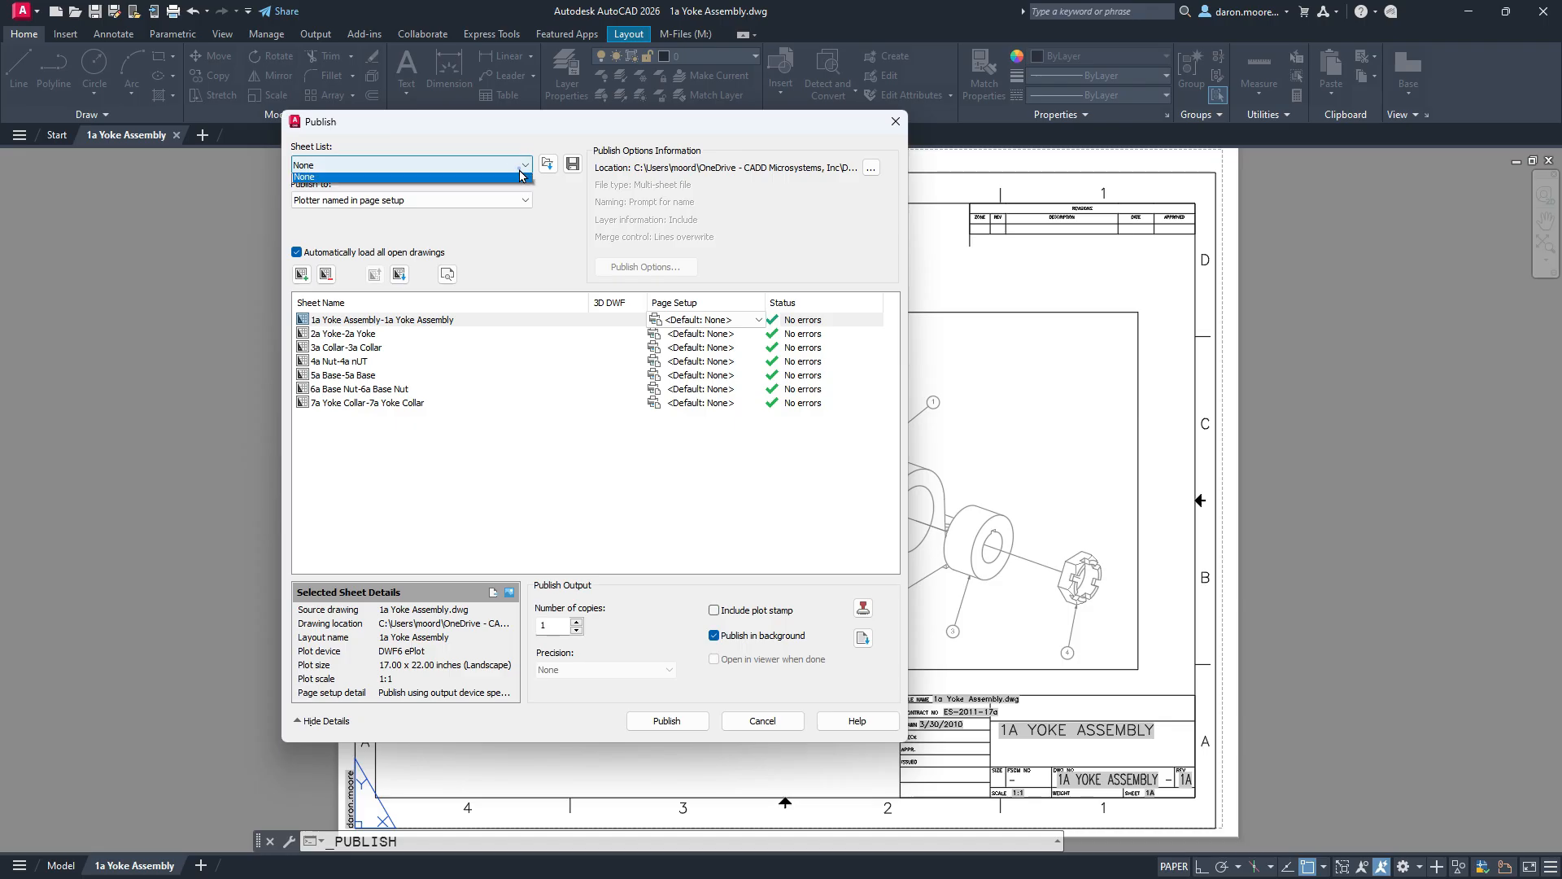
left_click(519, 170)
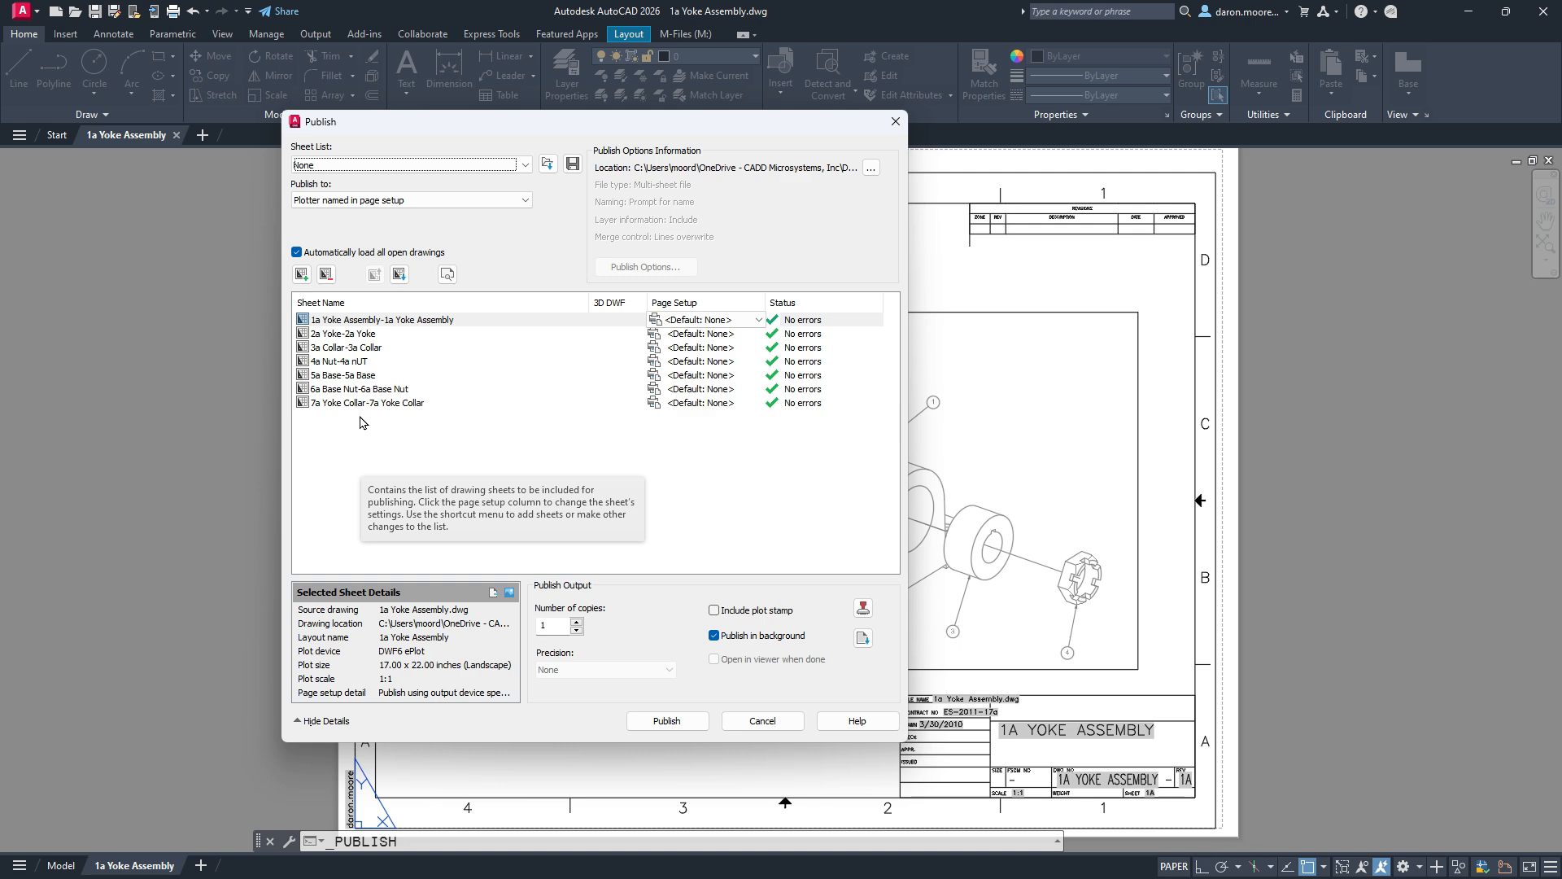
left_click(573, 167)
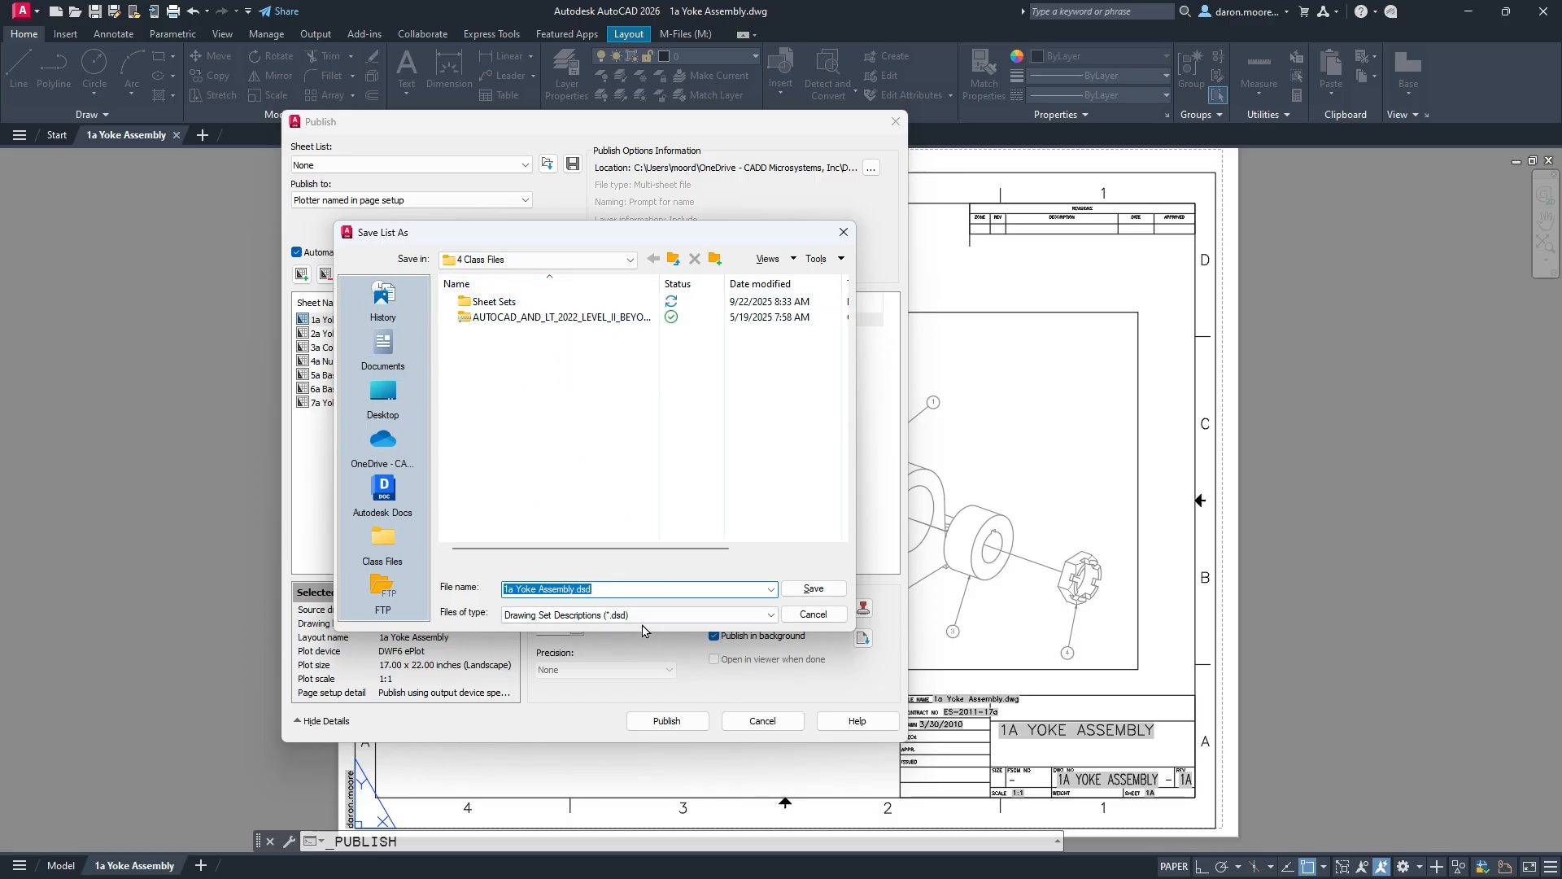
key("BackSpace")
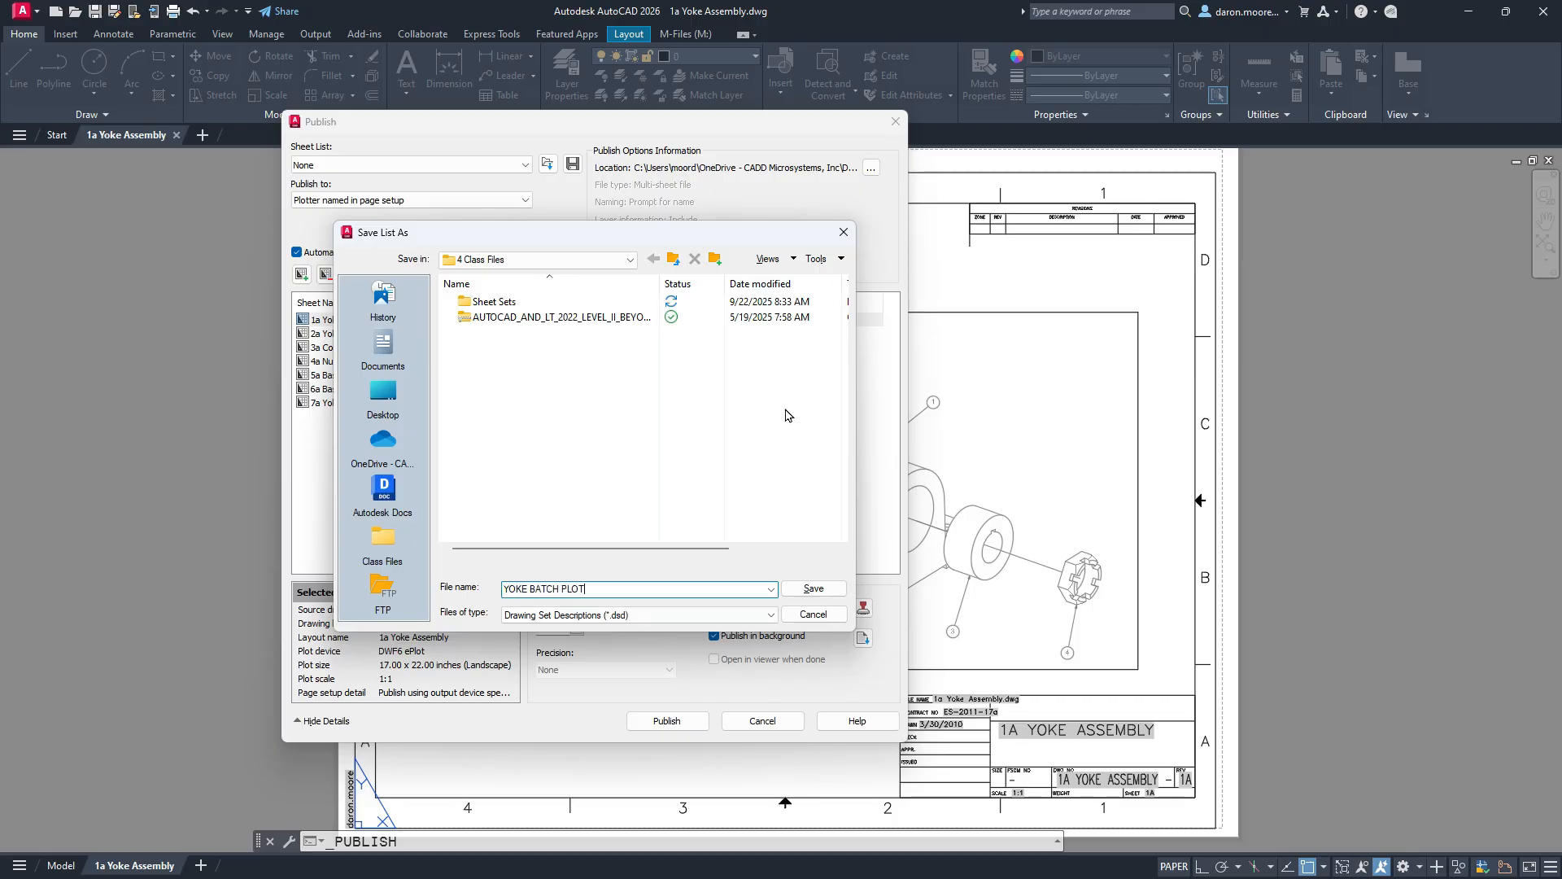
left_click(812, 588)
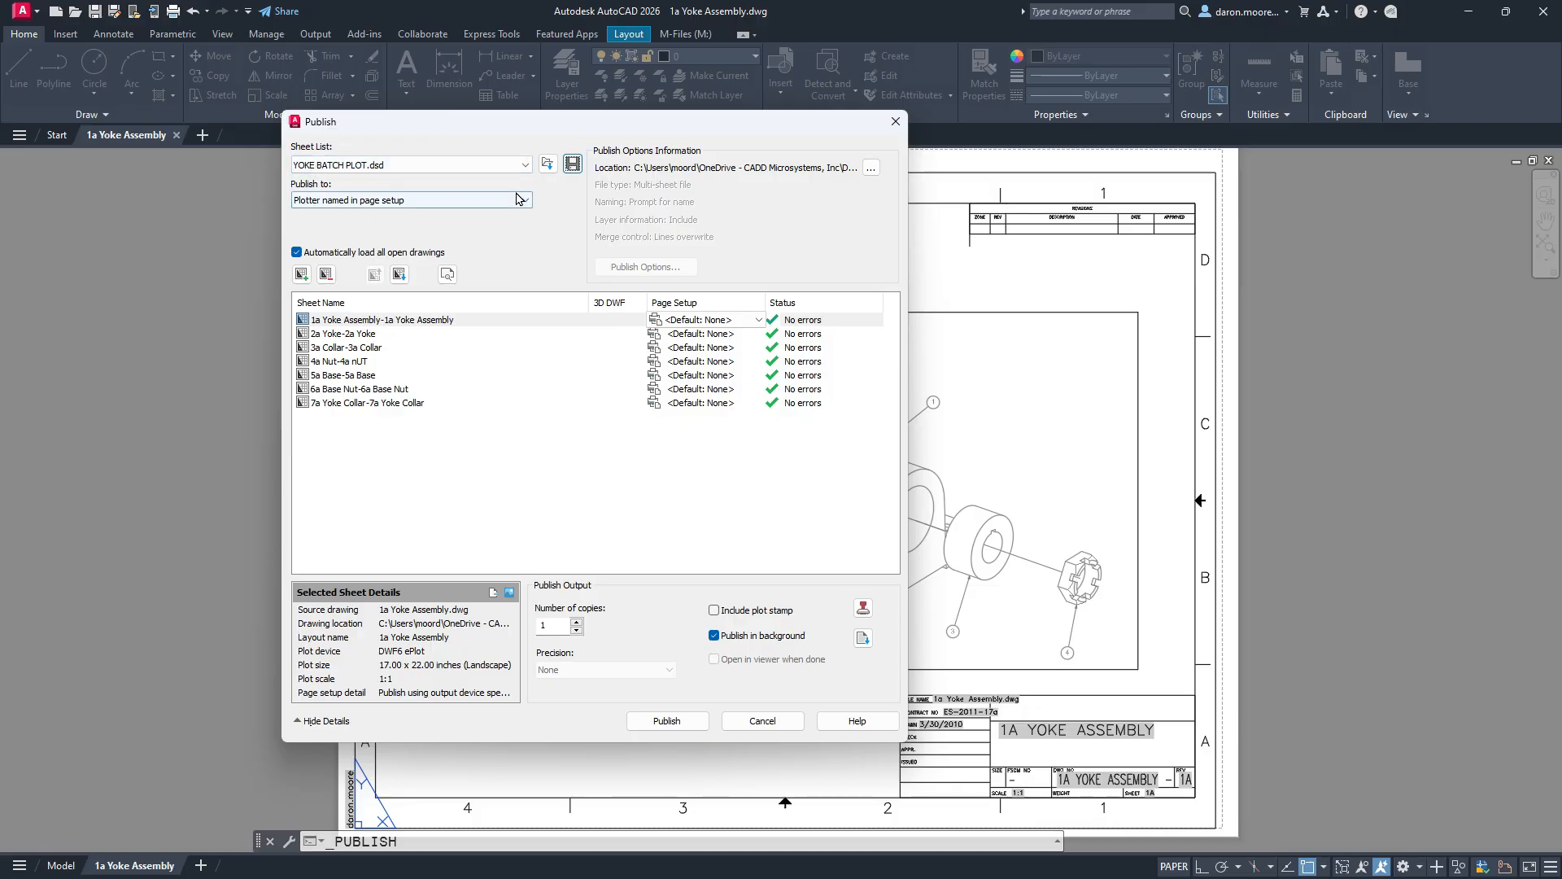
Choose 4 Class Files as the folder for generated files and set the publish output to PDF
left_click(871, 169)
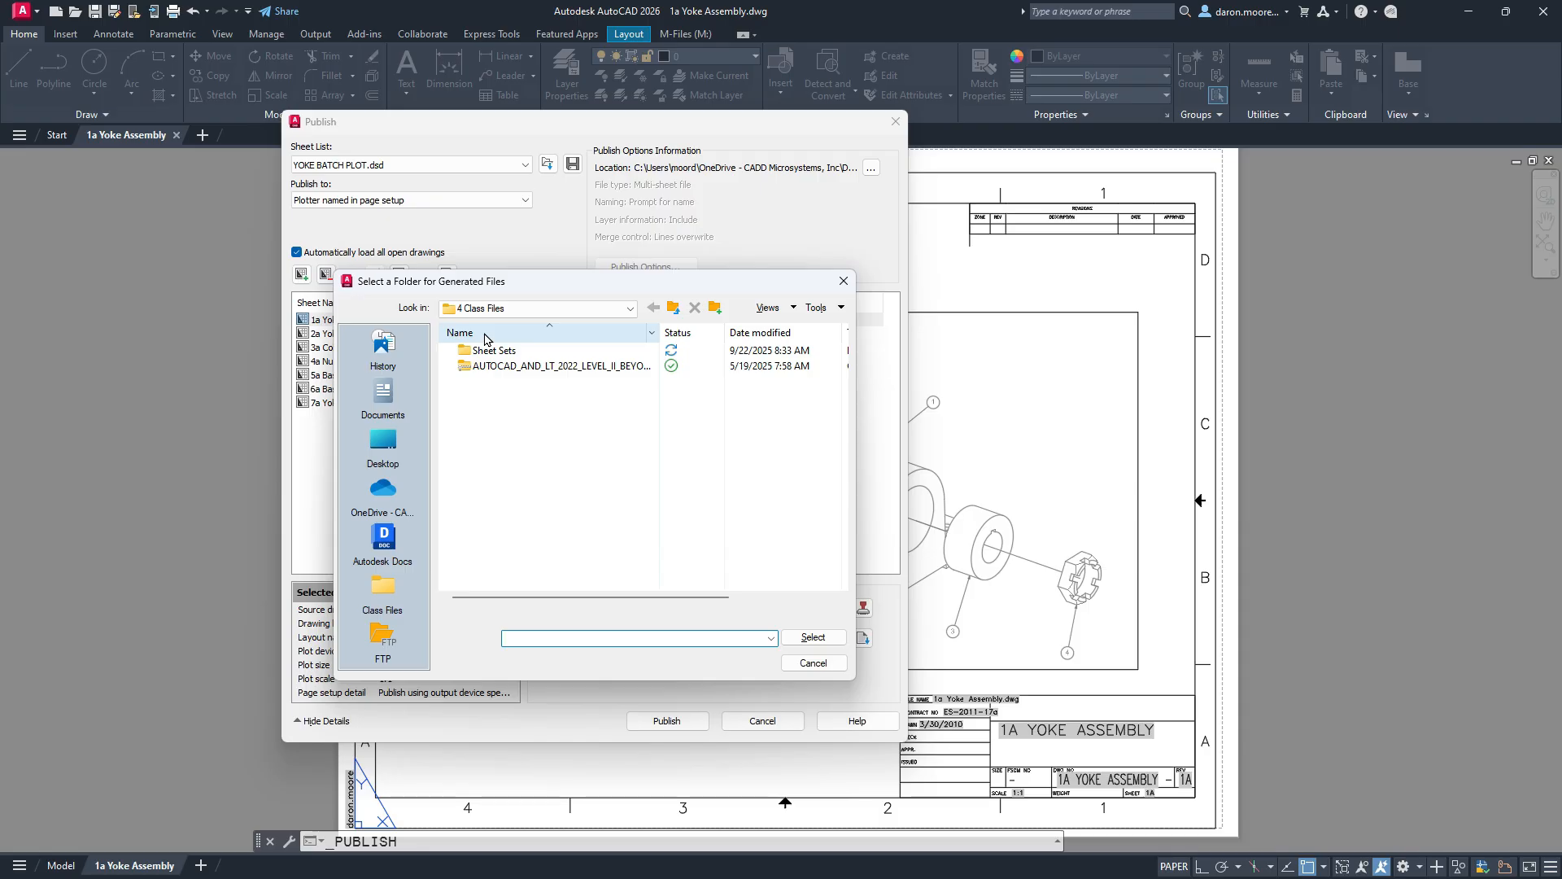
left_click(814, 639)
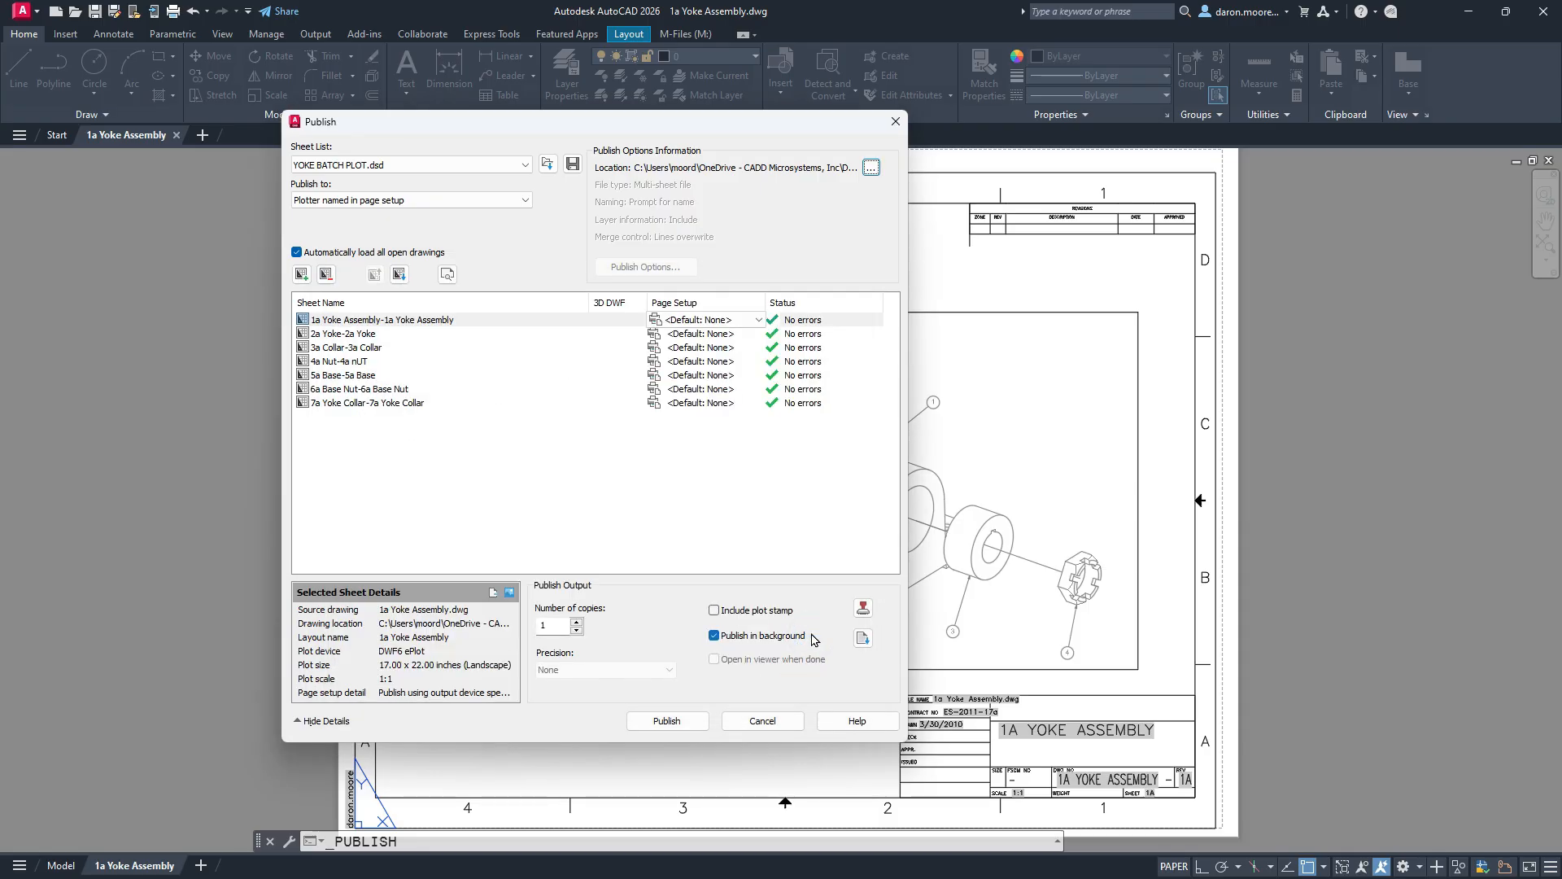
left_click(516, 204)
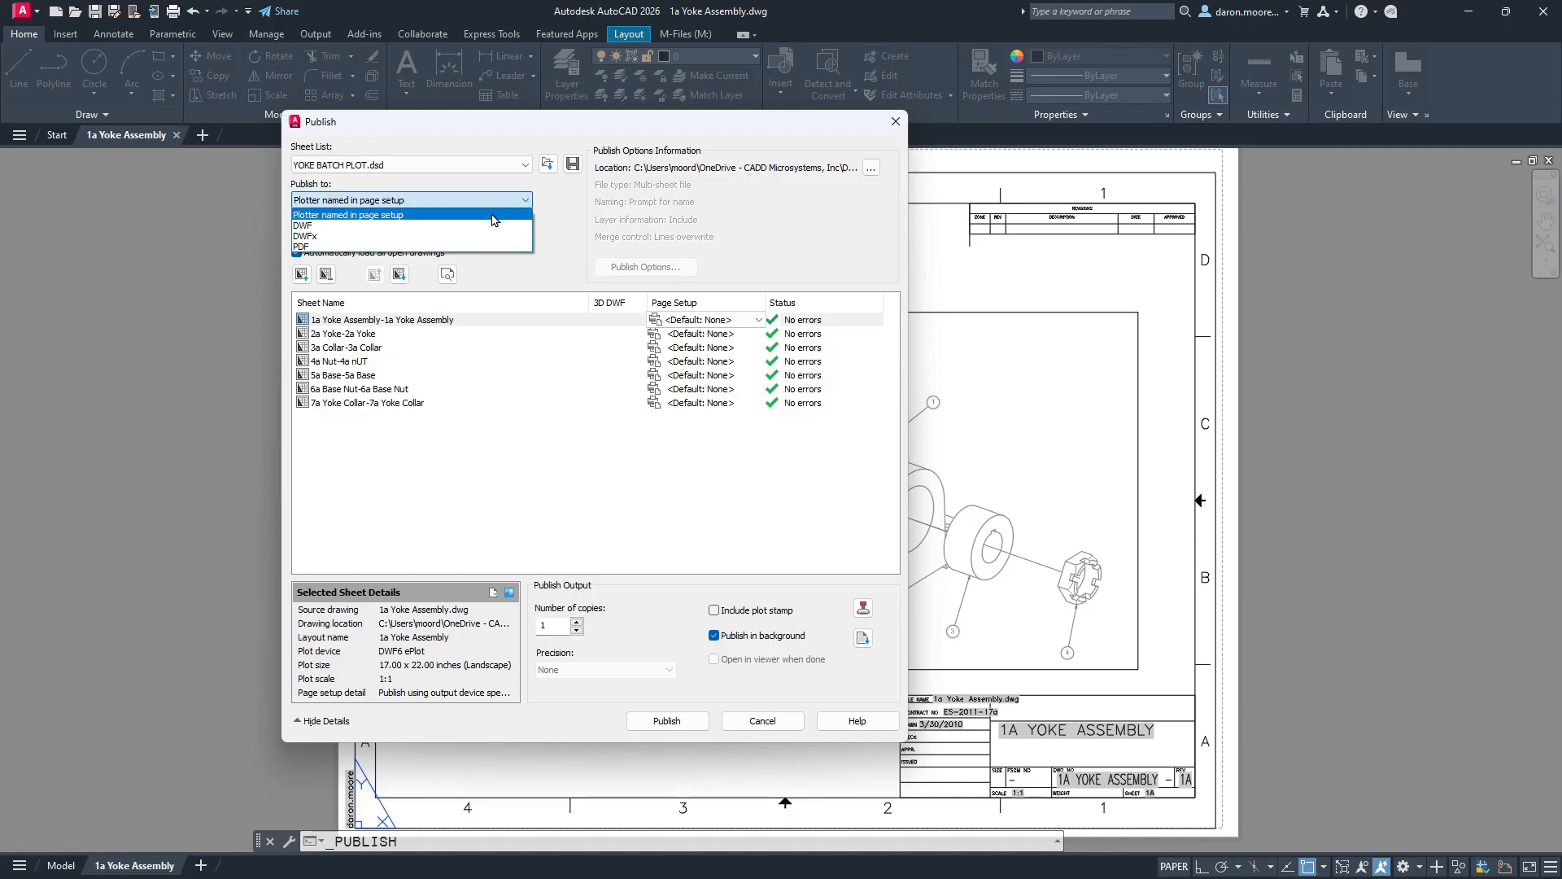
left_click(586, 221)
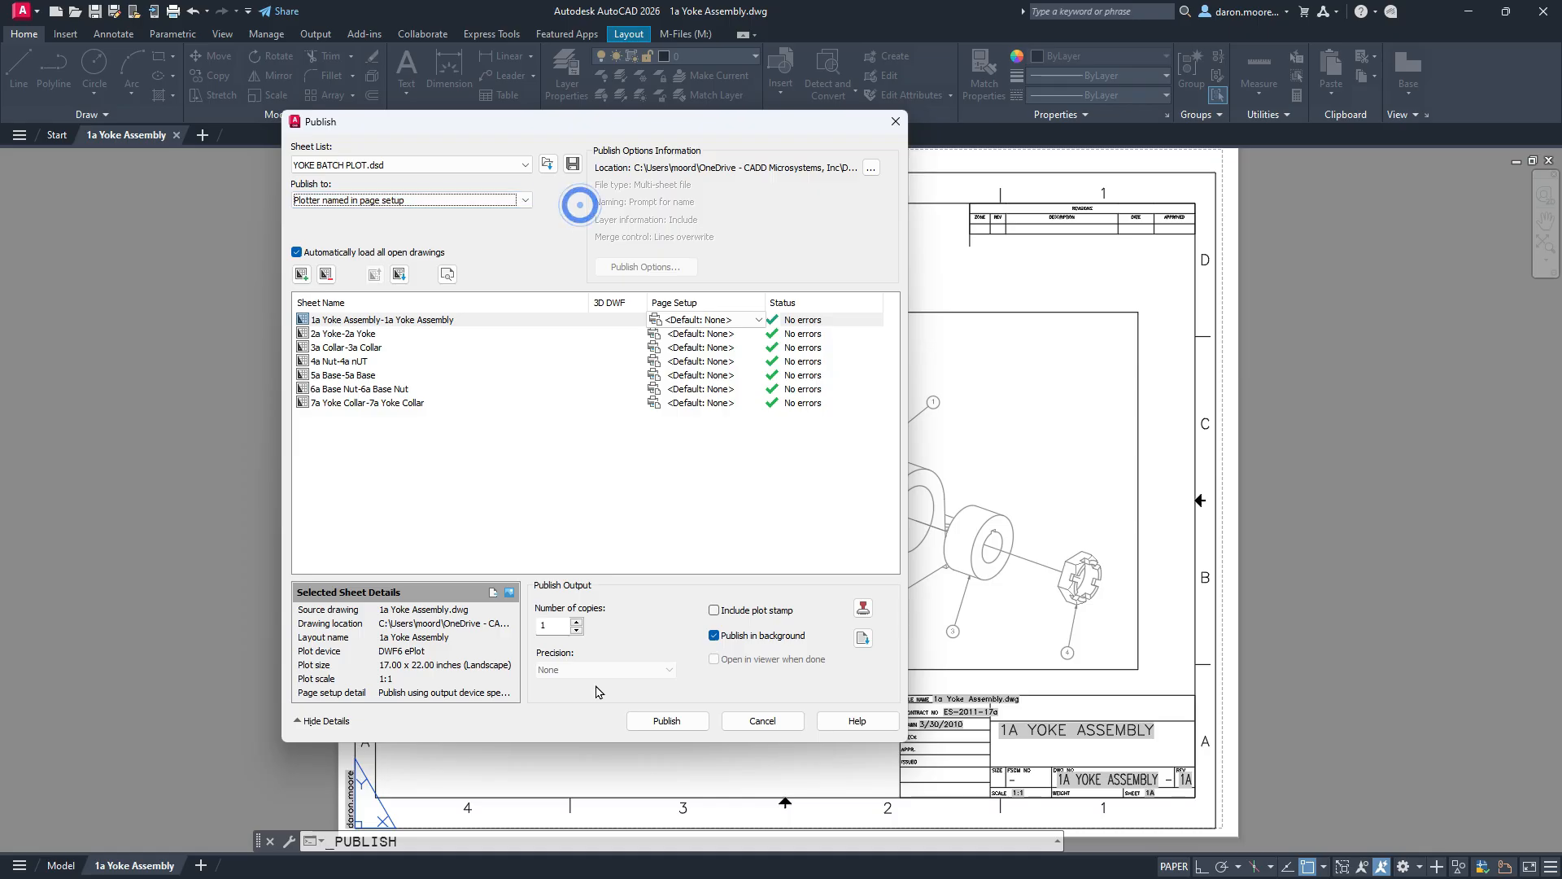
left_click(555, 628)
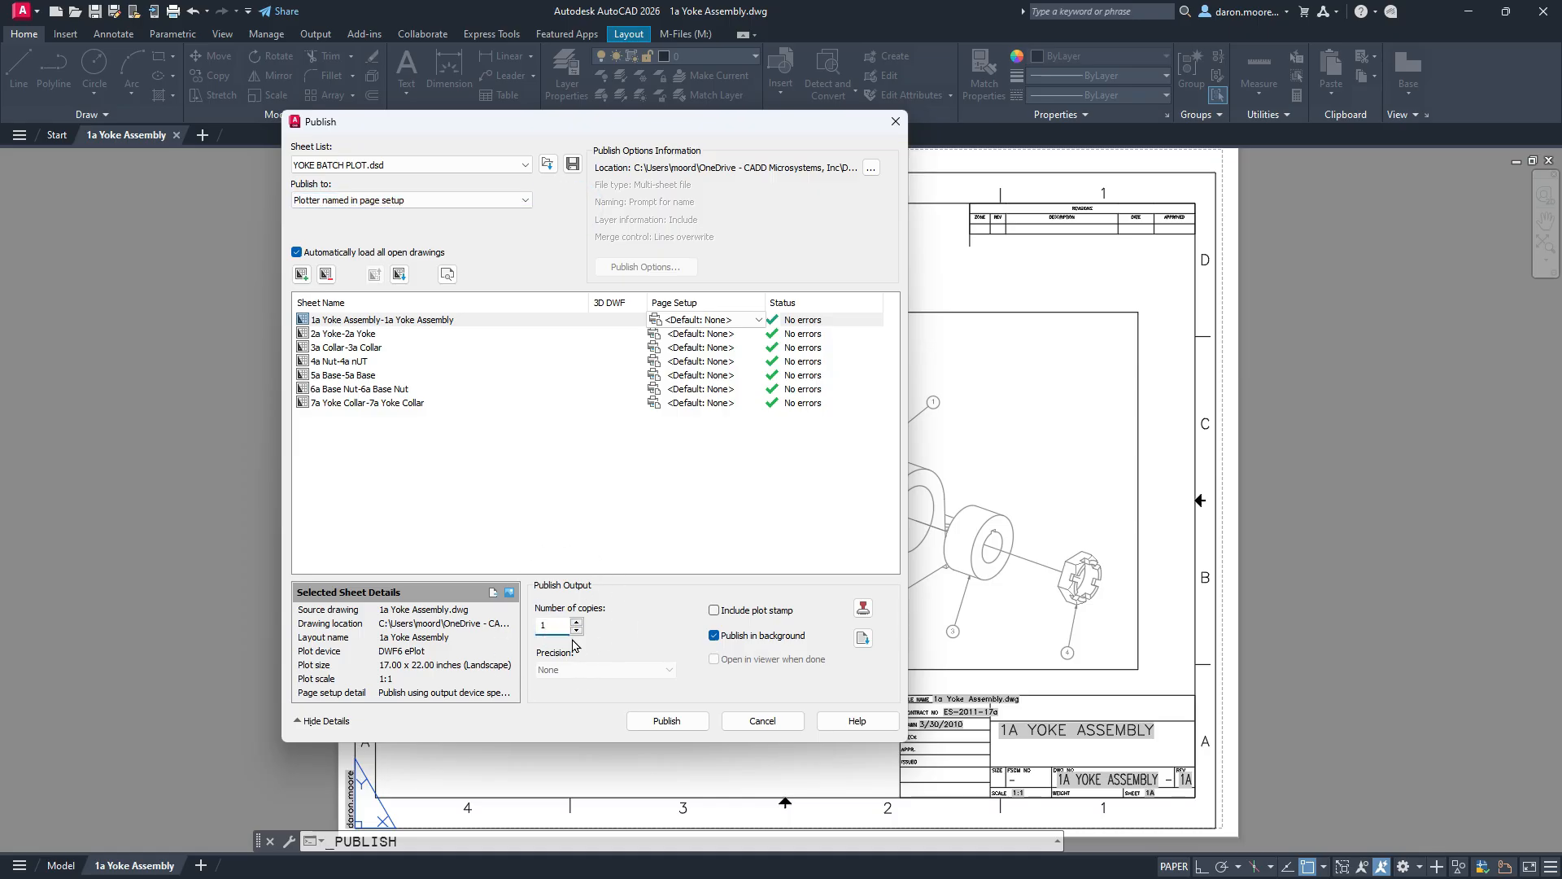
left_click(522, 202)
left_click(300, 249)
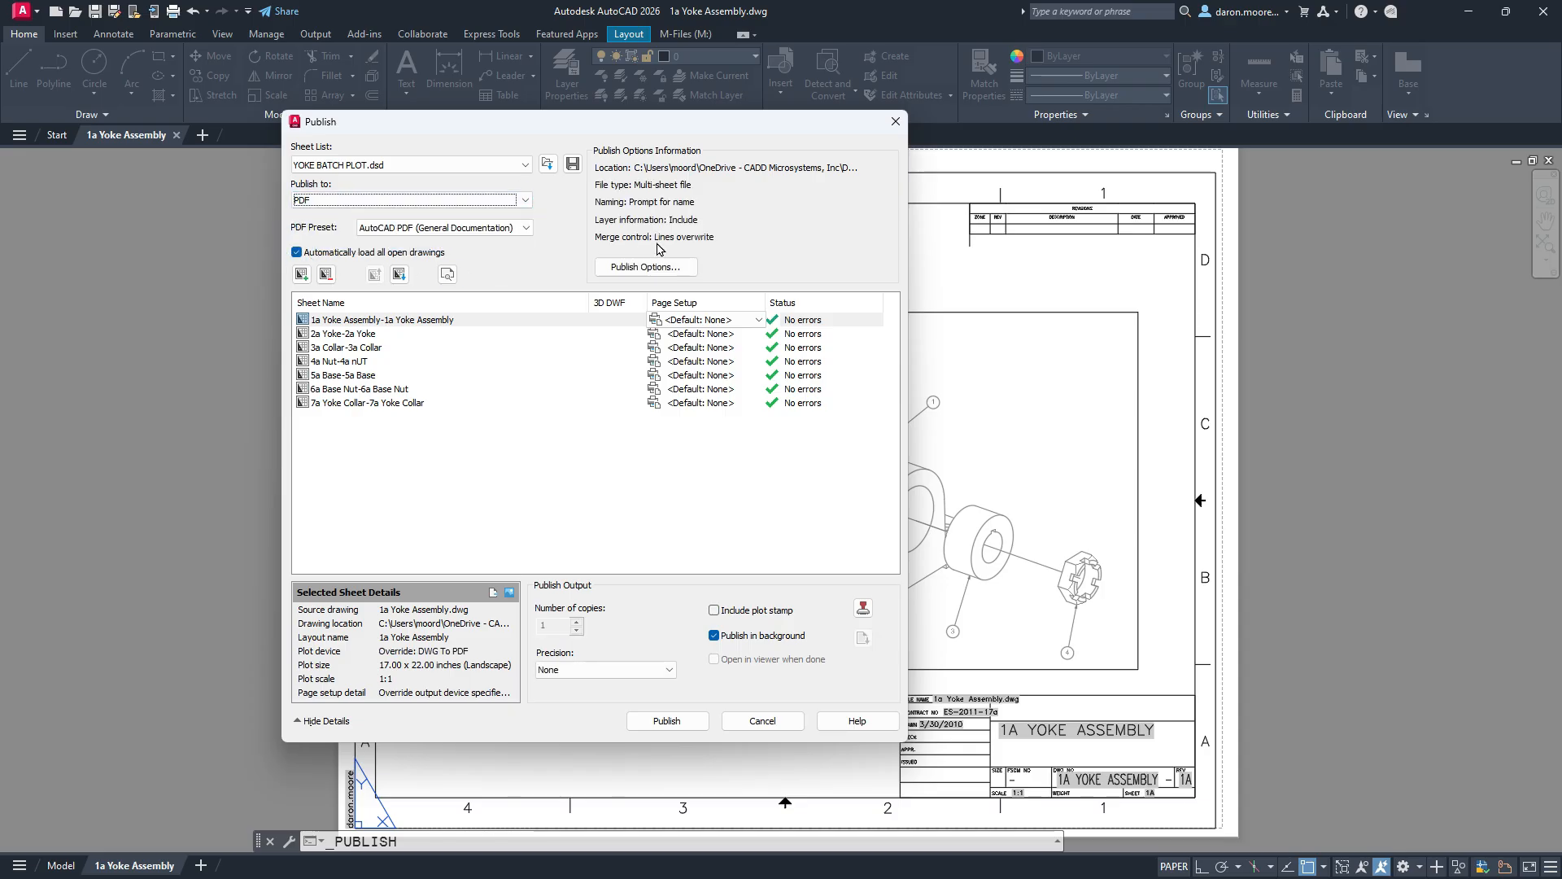
Review the PDF publish options for location, quality and data, and the available output precision presets
left_click(627, 274)
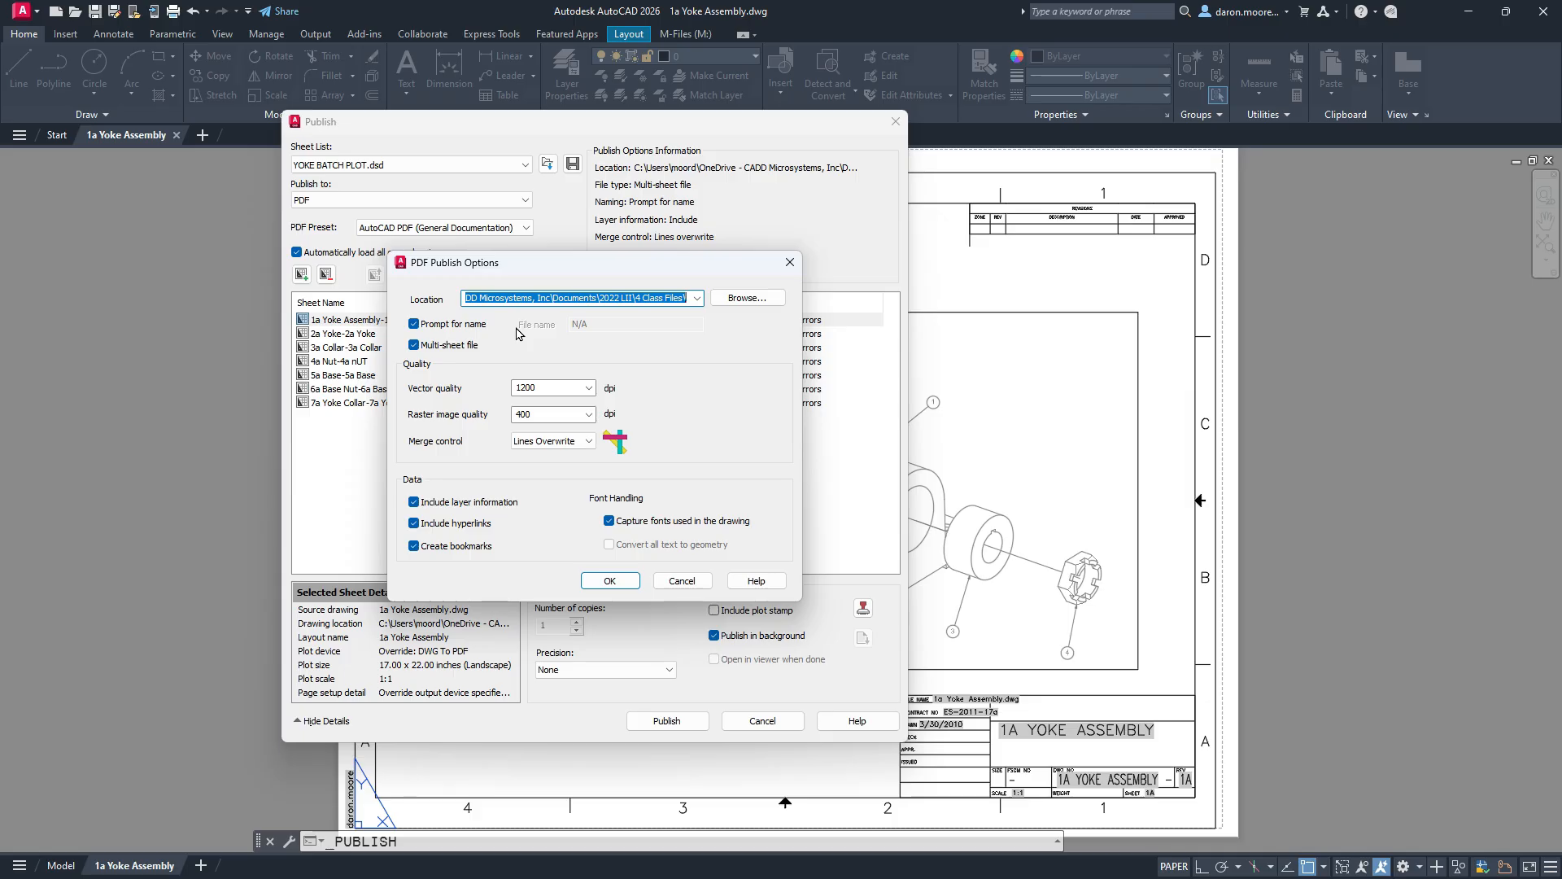
left_click(599, 582)
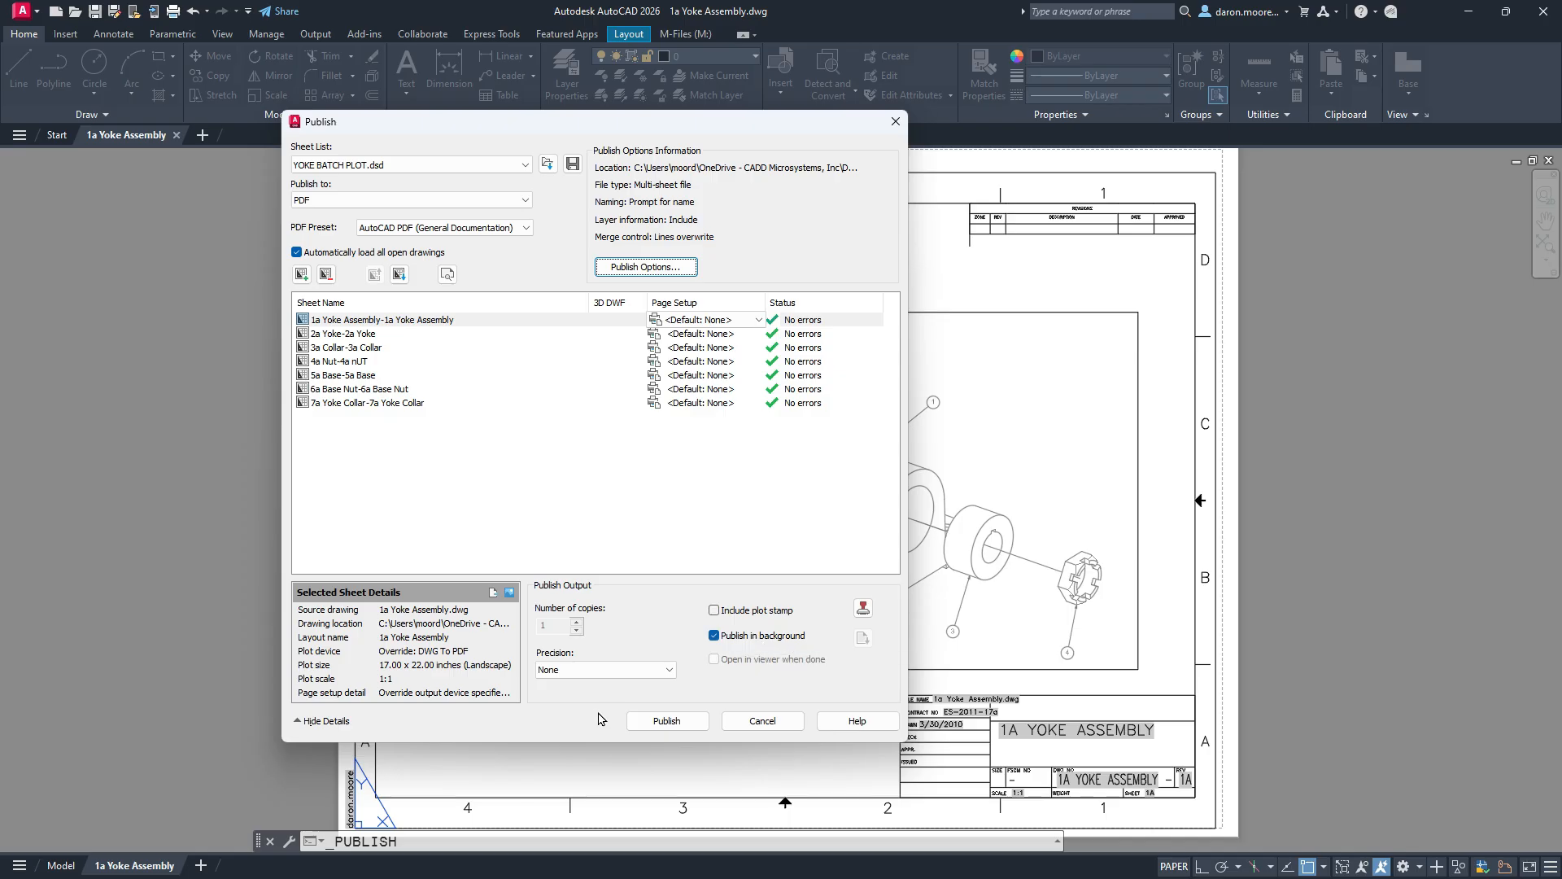
left_click(643, 678)
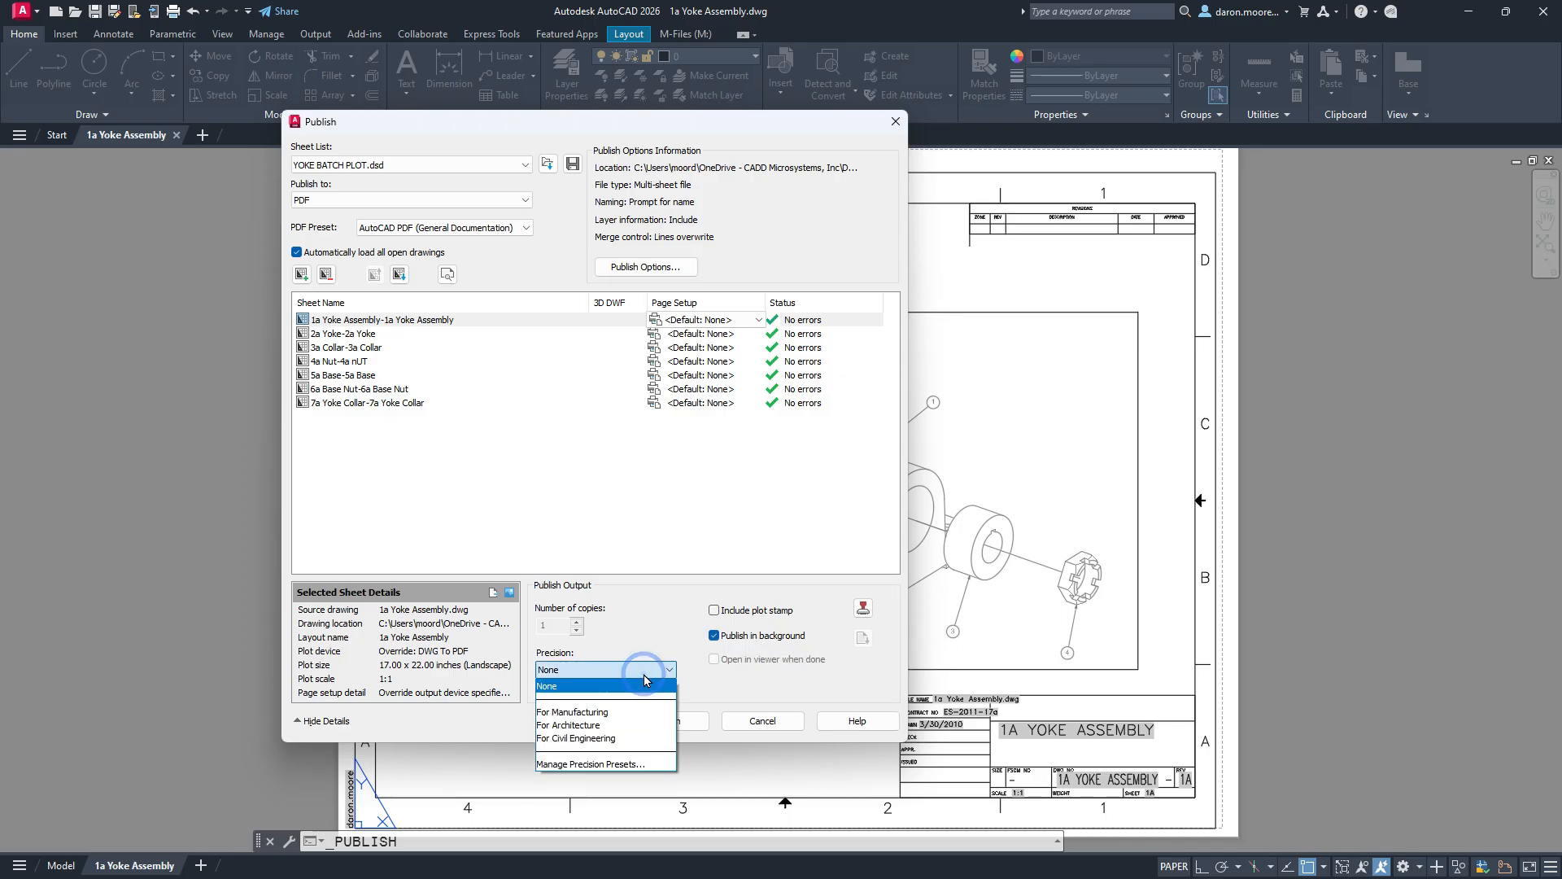
left_click(619, 620)
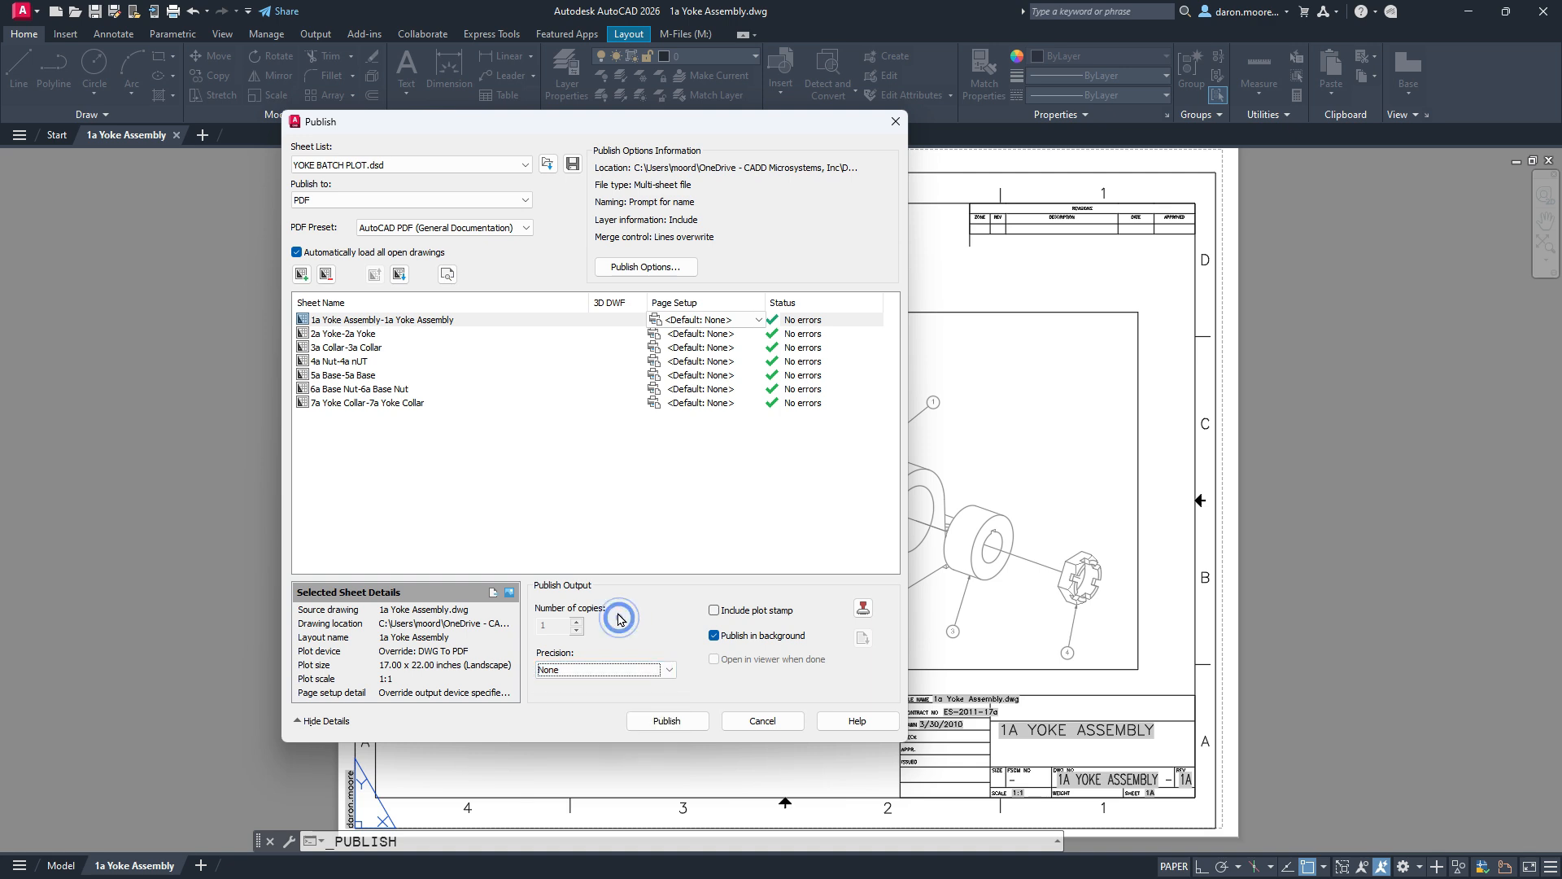
Publish the listed sheets to 1a Yoke Assembly.pdf in the 4 Class Files folder and dismiss the background job notices
left_click(667, 723)
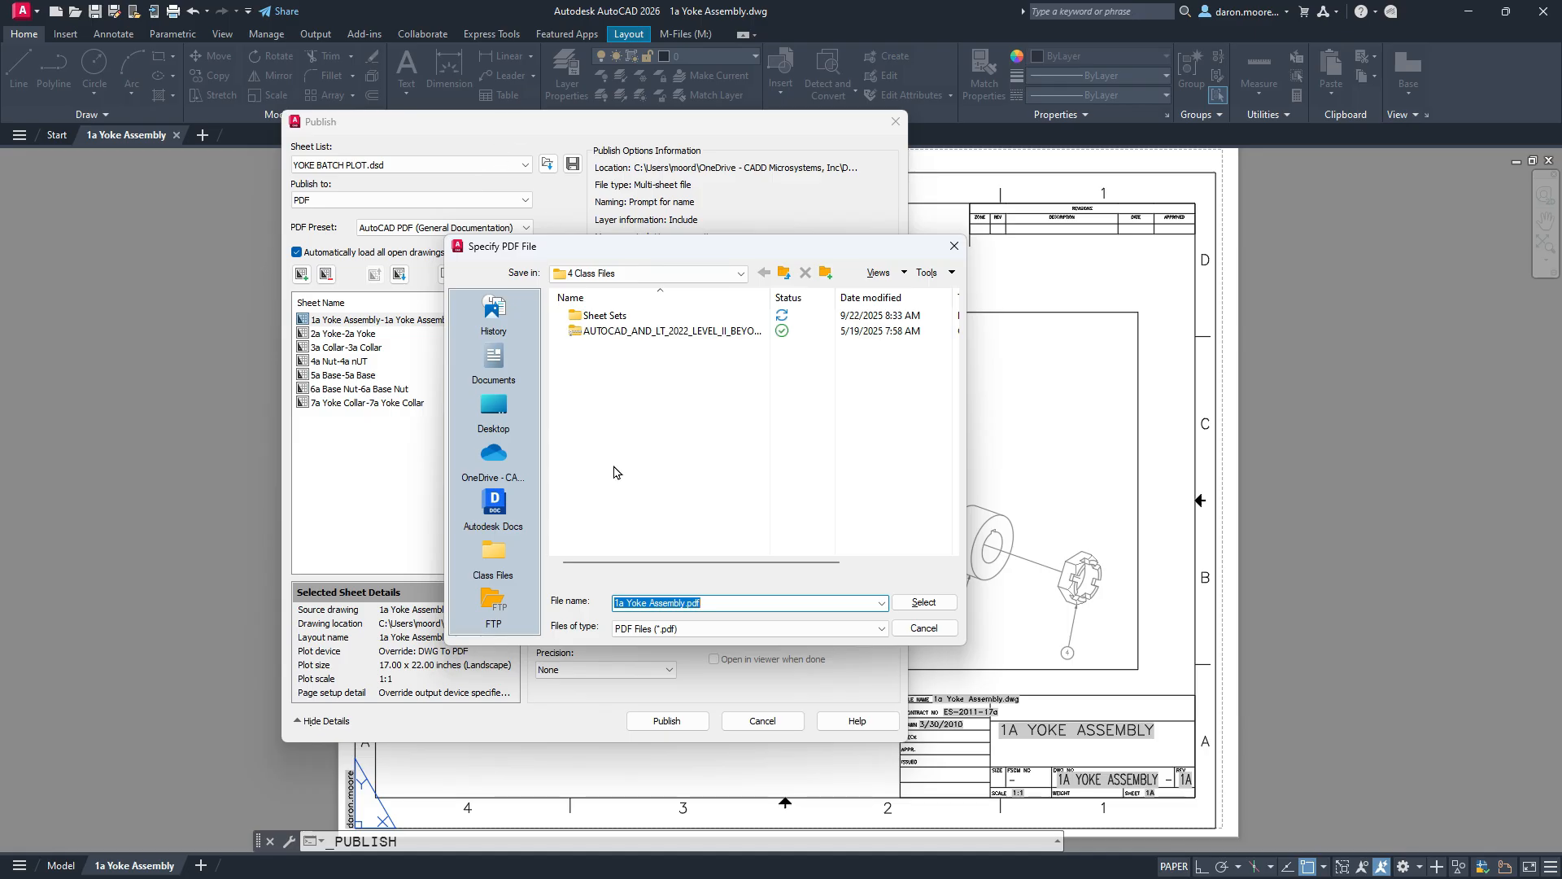
left_click(927, 609)
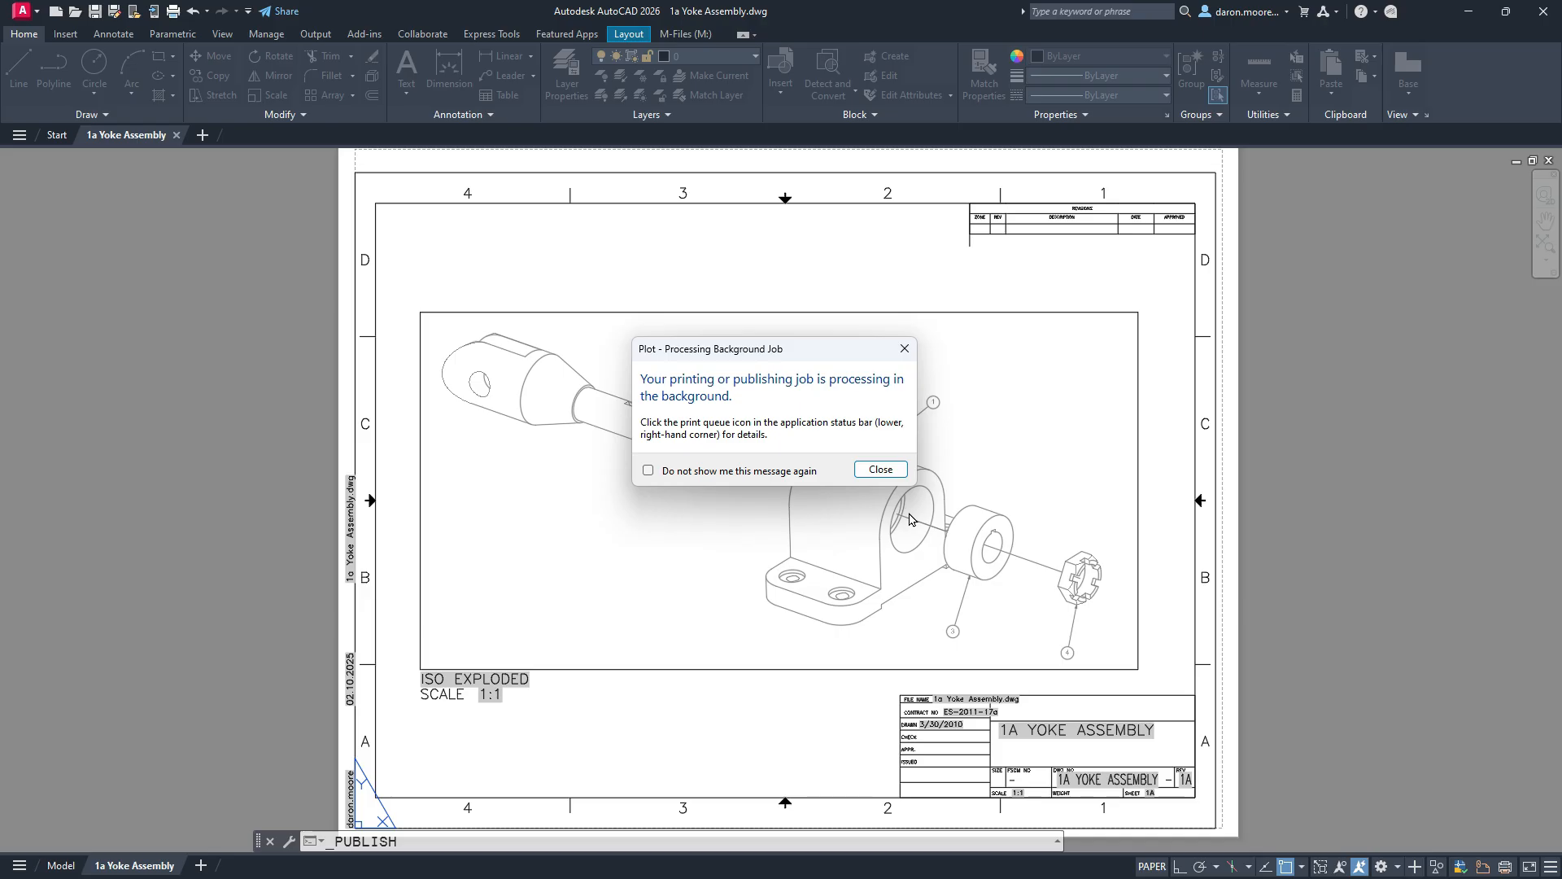
left_click(883, 468)
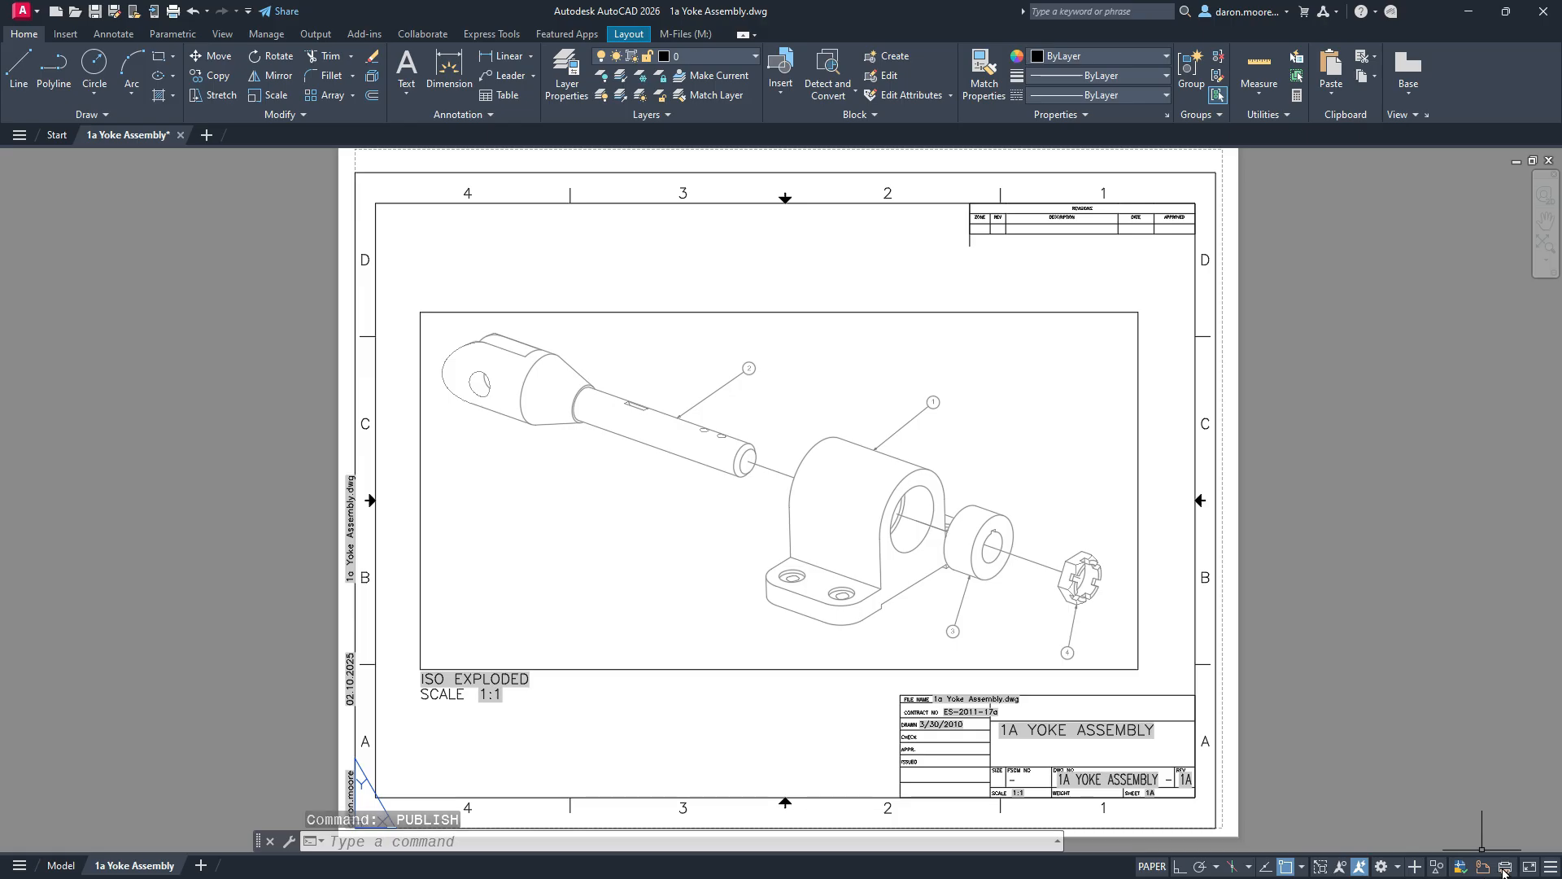
mouse_move(1504, 871)
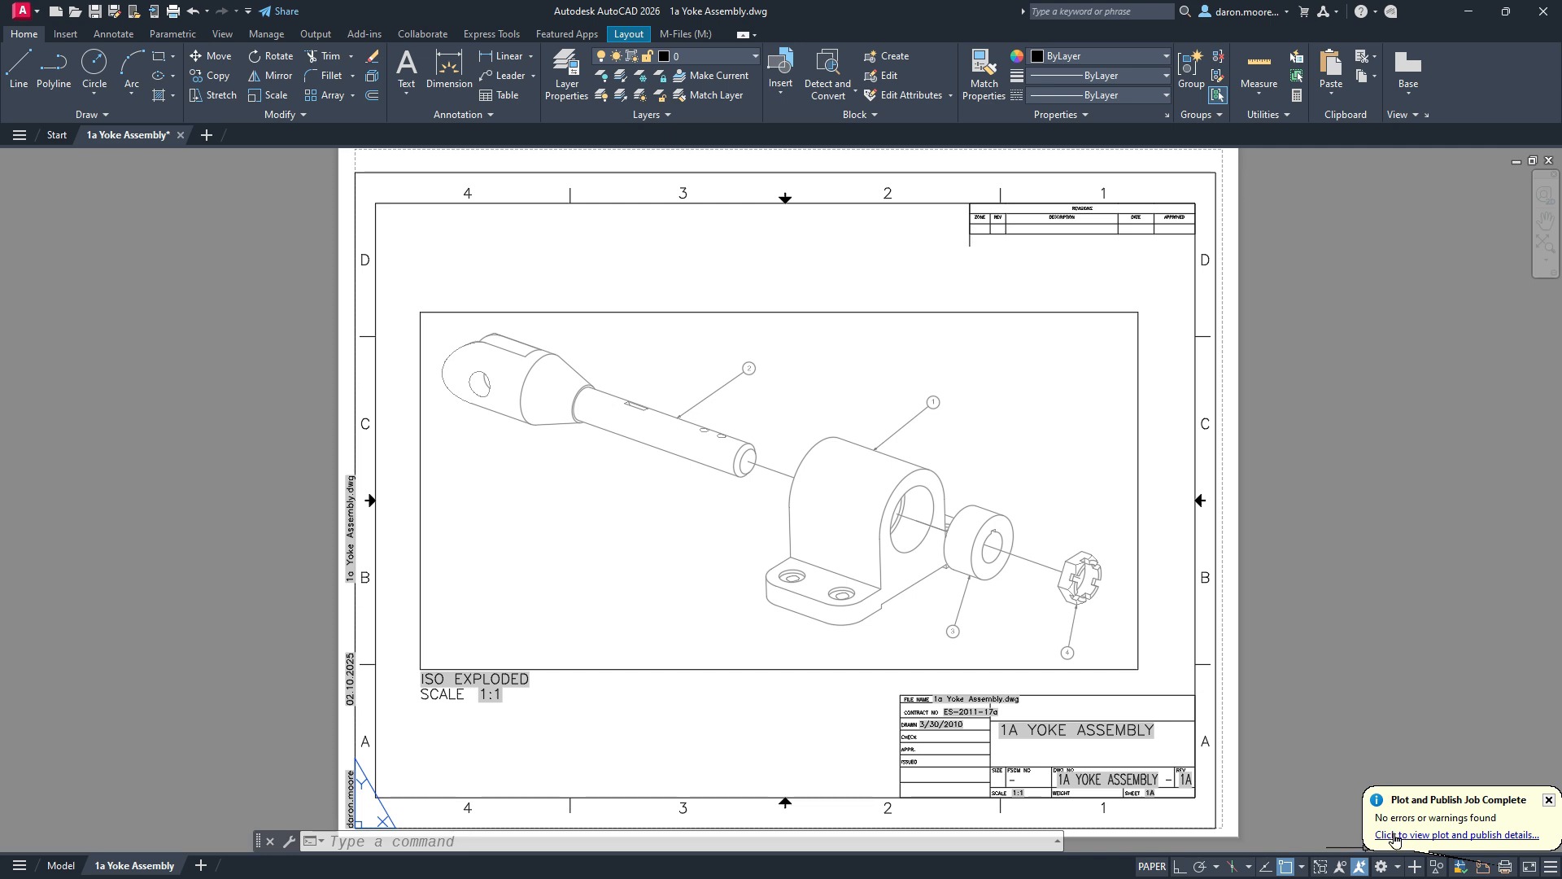
left_click(1548, 800)
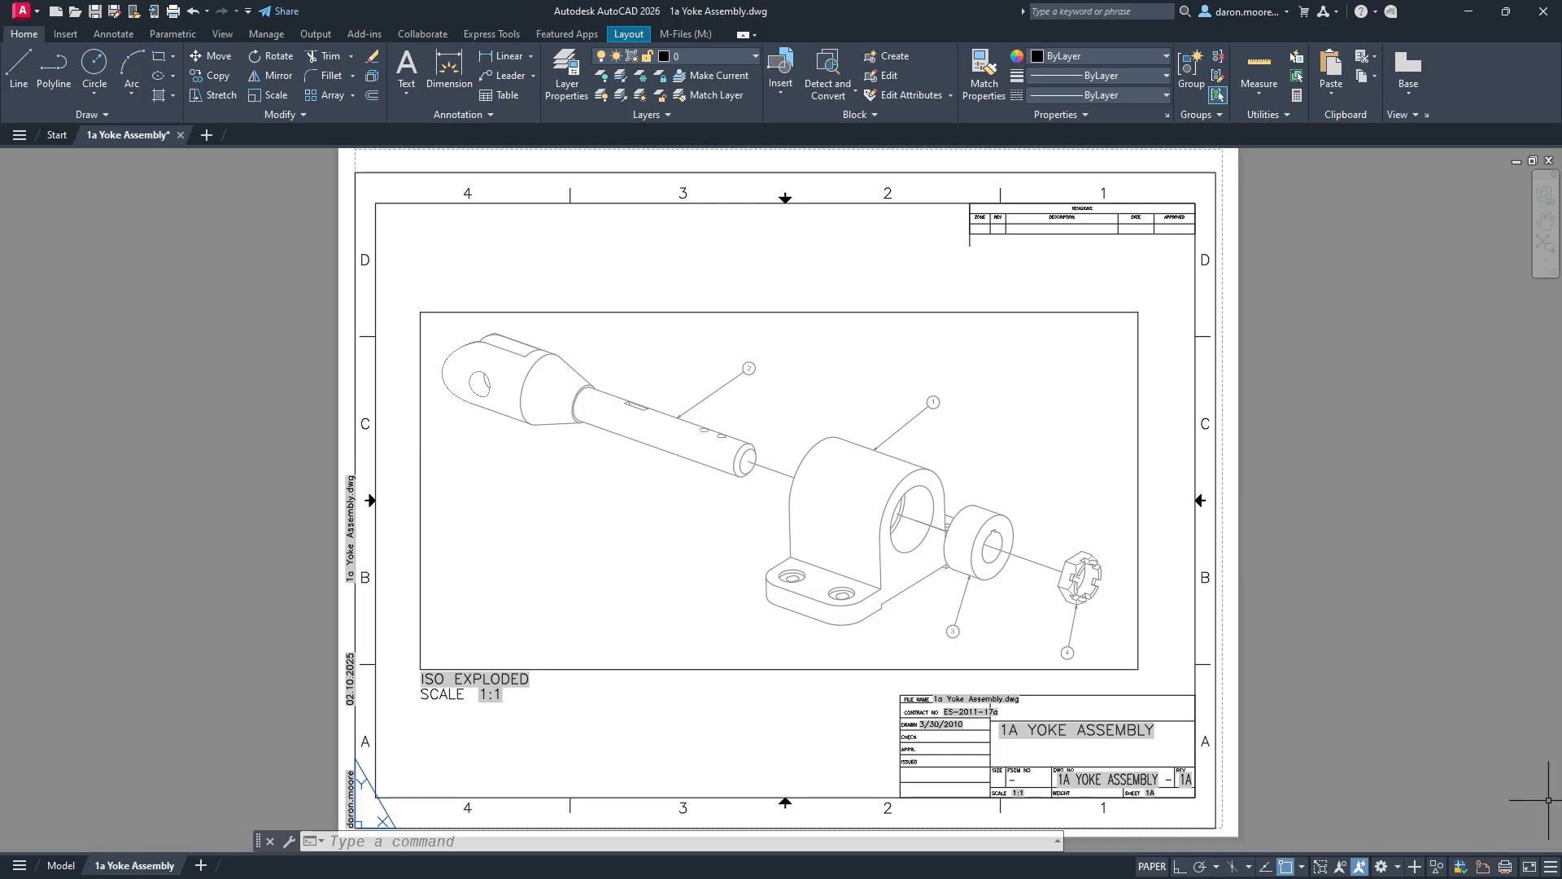
View the plotted PDF in Bluebeam Revu, declining the removal of its untitled viewports
right_click(1504, 869)
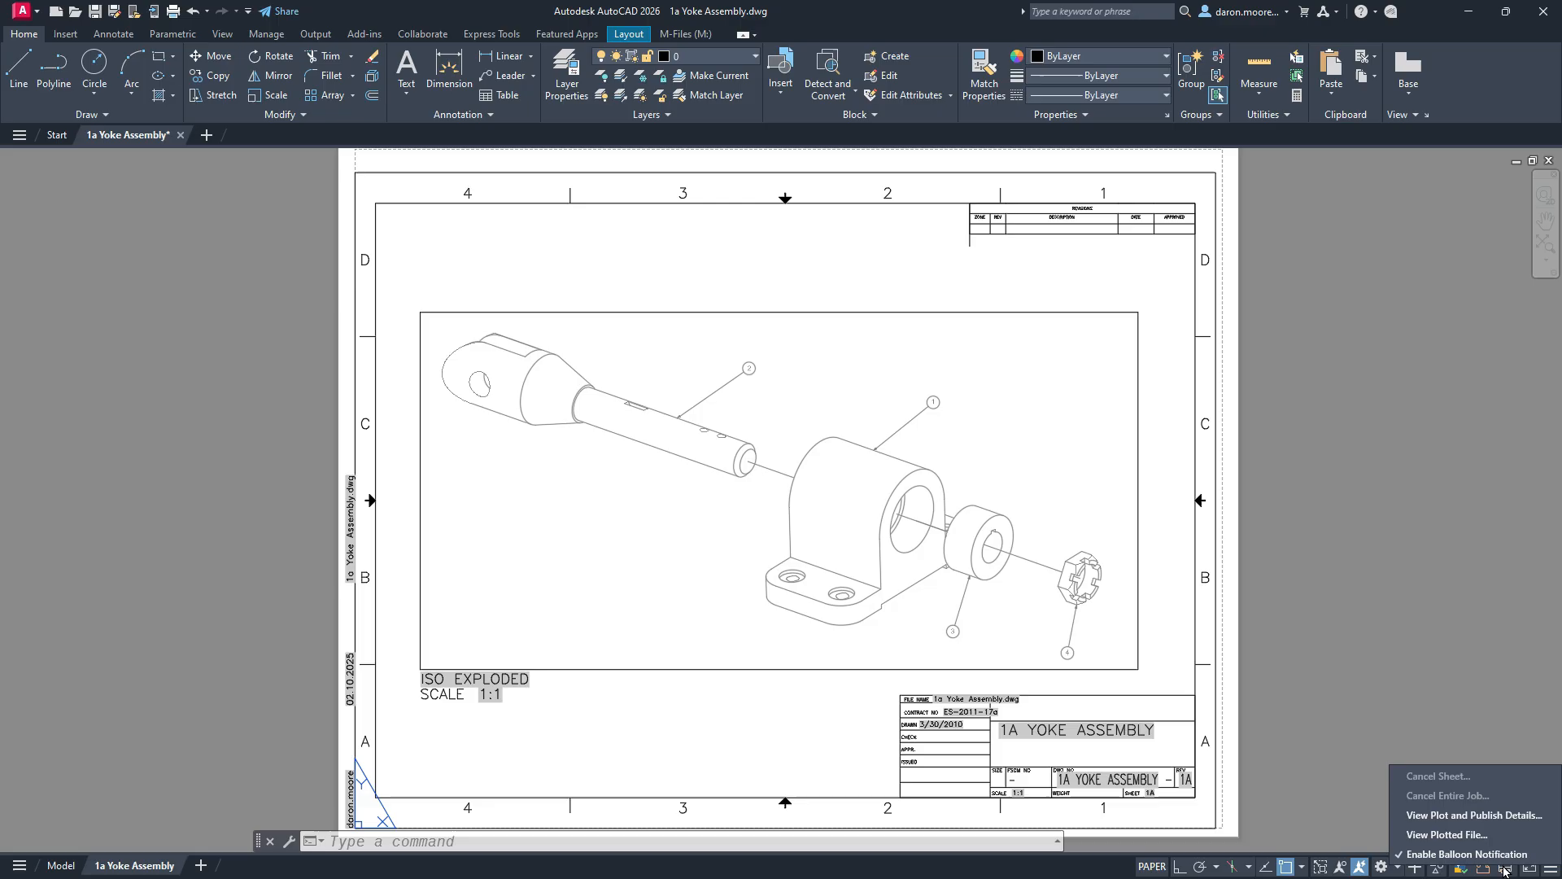
left_click(1447, 836)
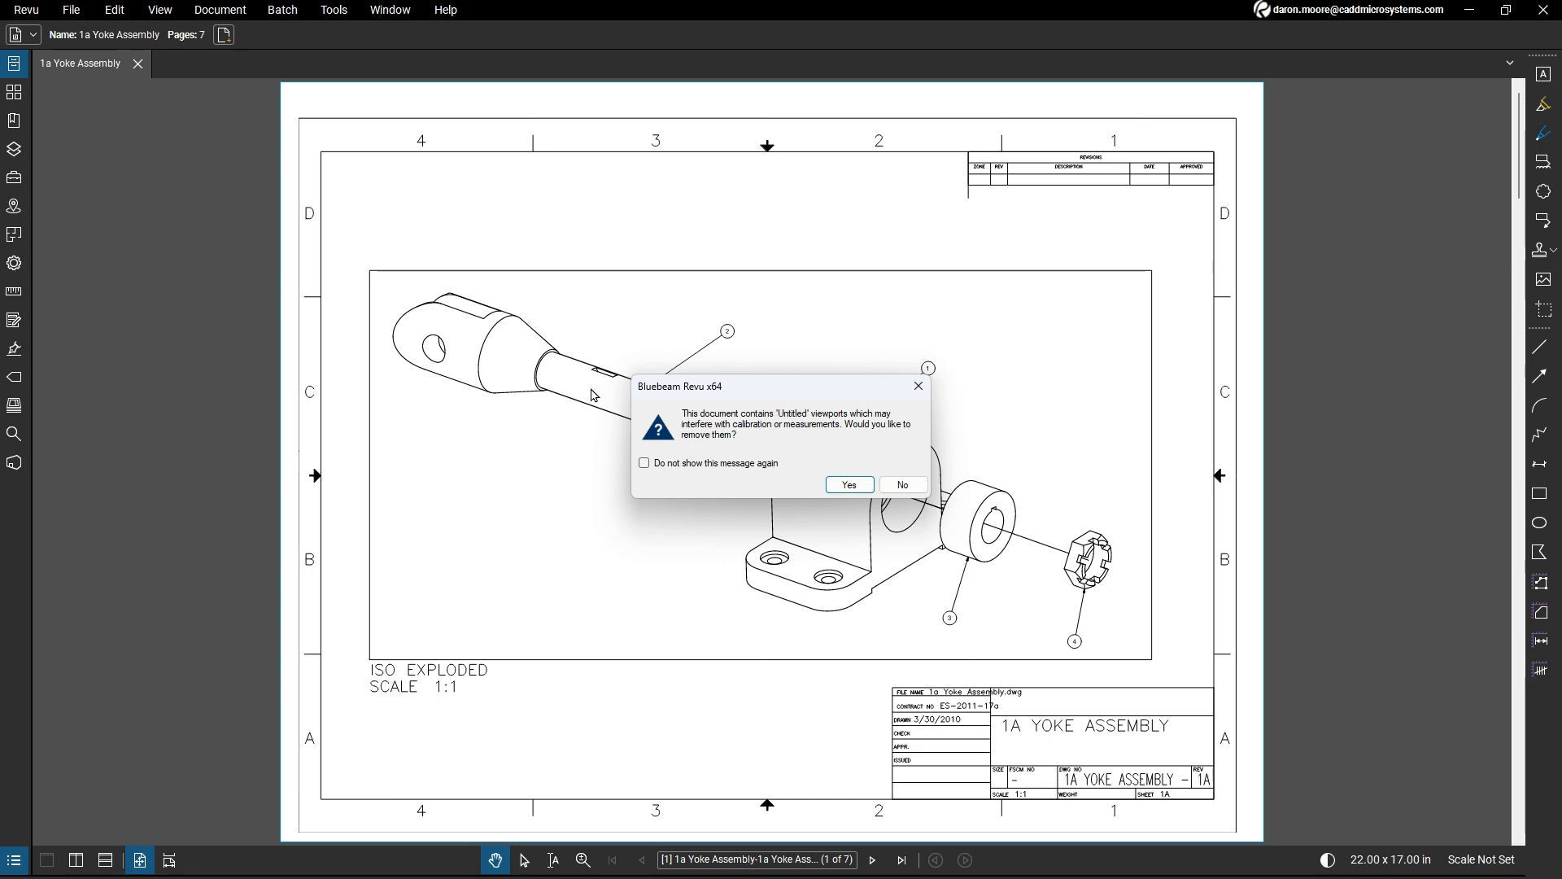
left_click(903, 487)
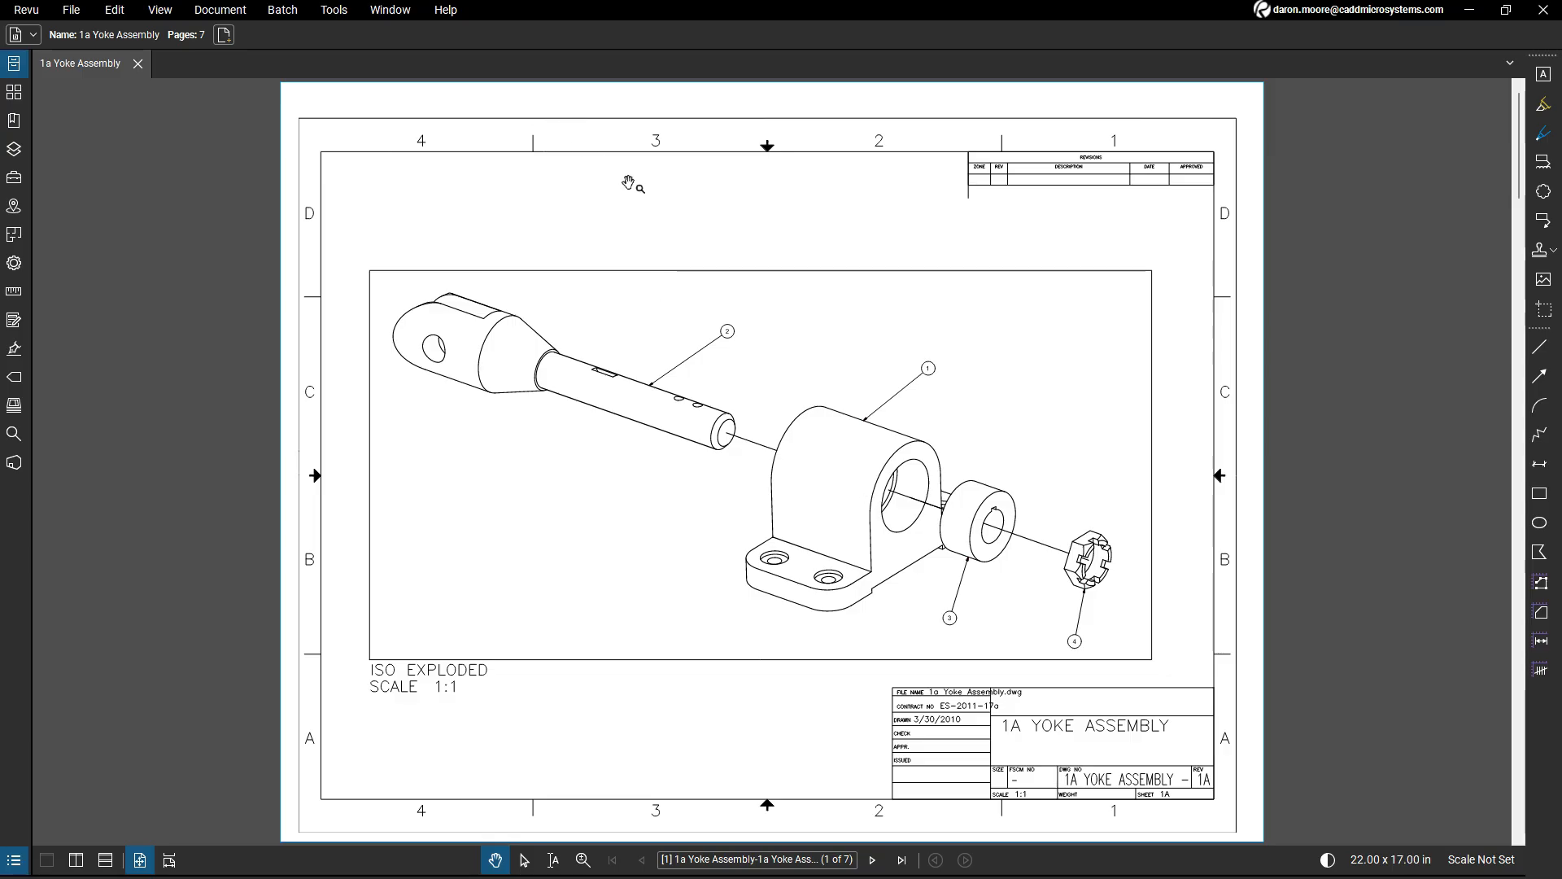
Show the PDF's page thumbnails, check the pages from 2a Yoke to 7a Yoke Collar, and return to AutoCAD
left_click(14, 96)
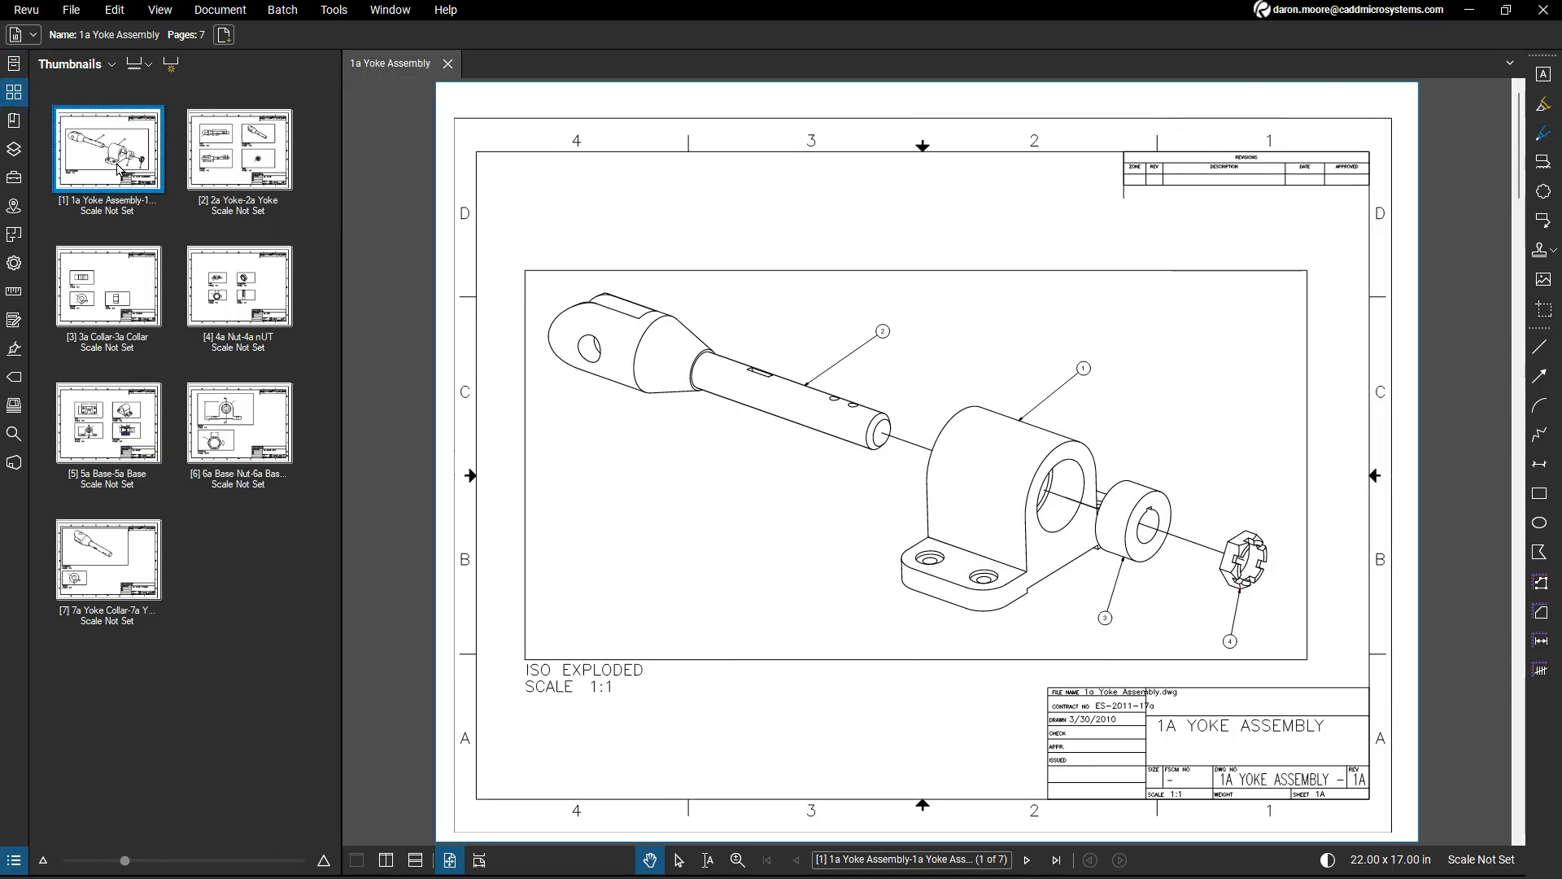
left_click(217, 159)
left_click(118, 284)
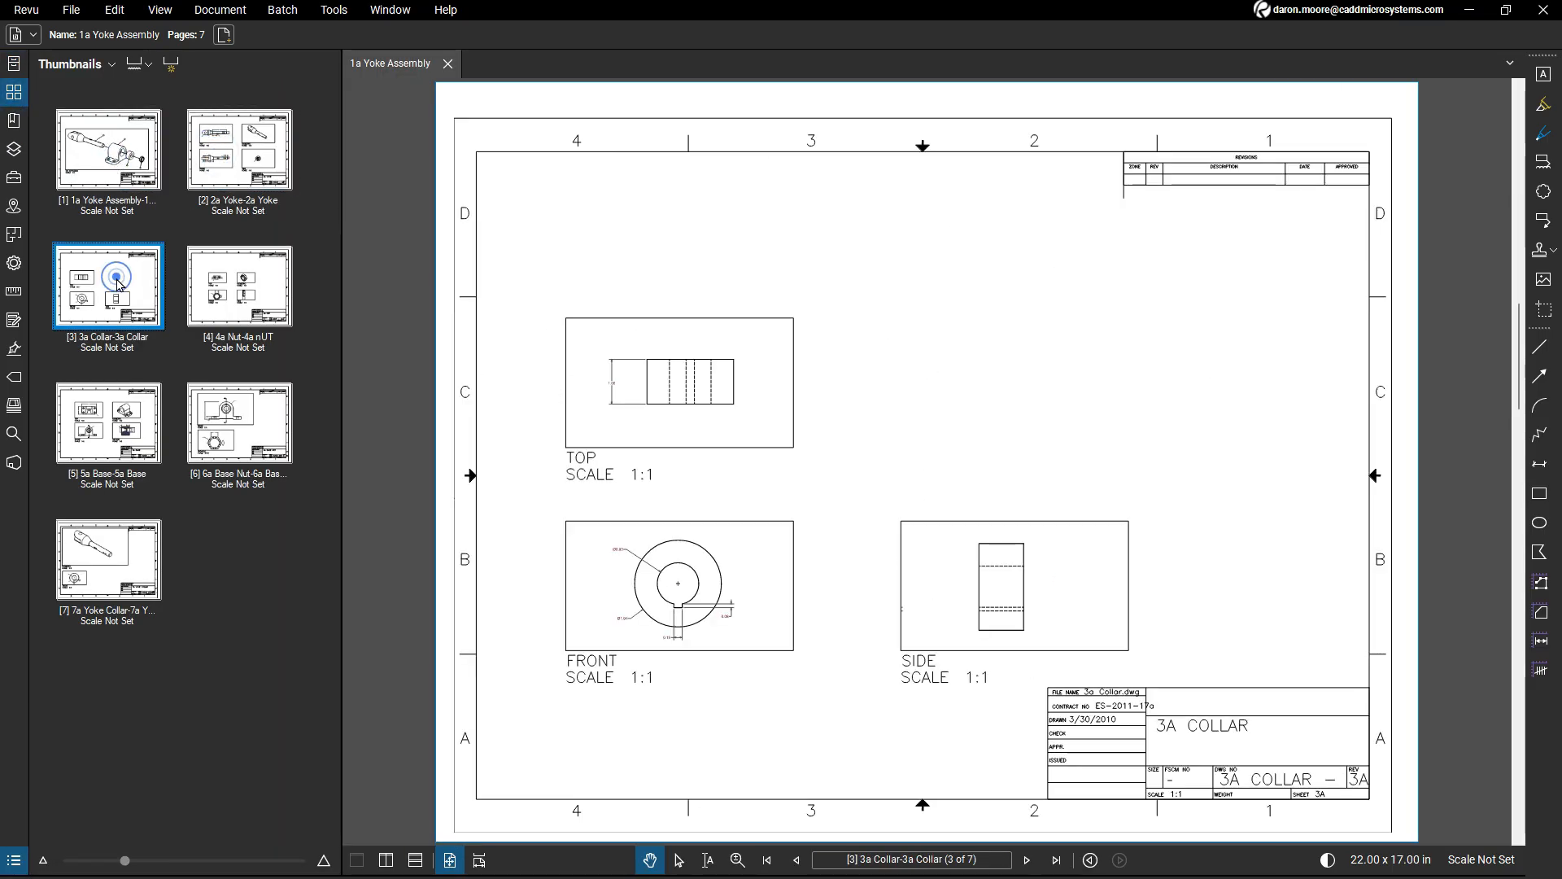
left_click(248, 293)
left_click(135, 417)
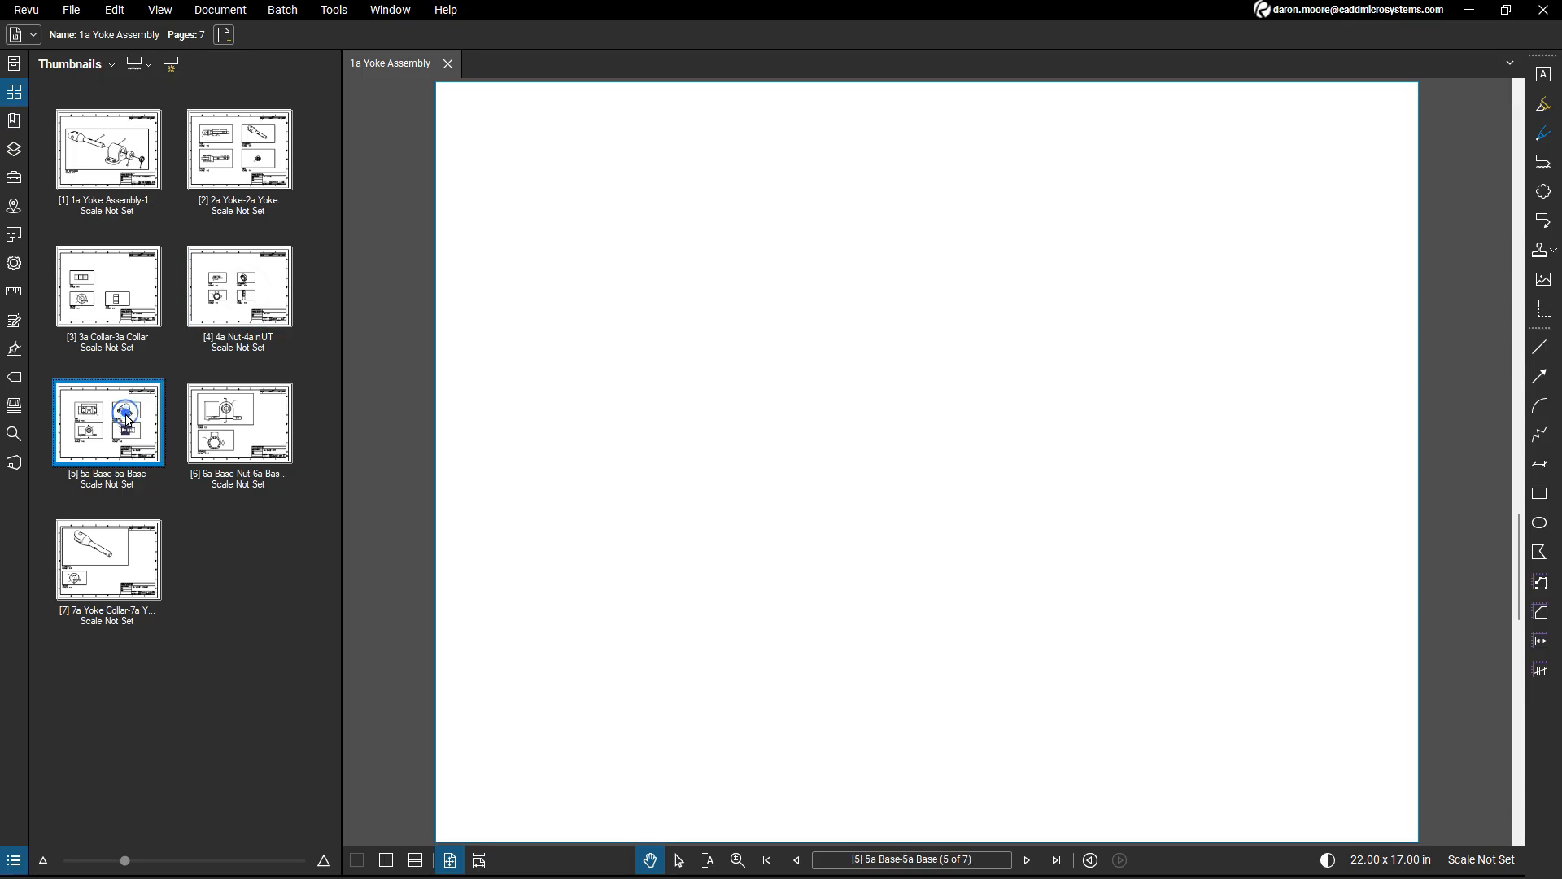
left_click(248, 407)
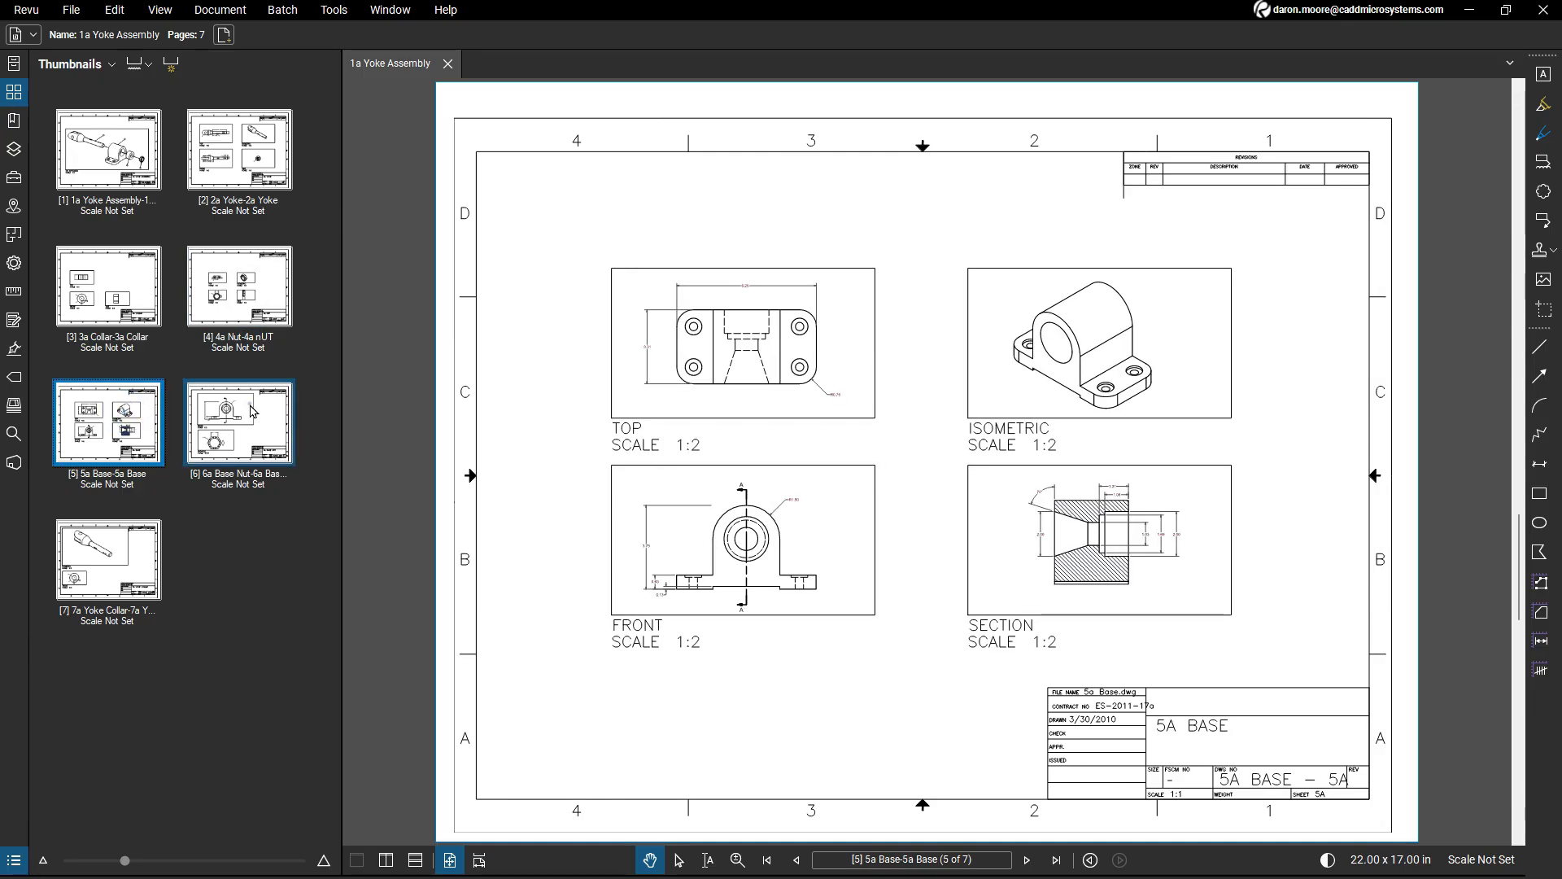
left_click(106, 561)
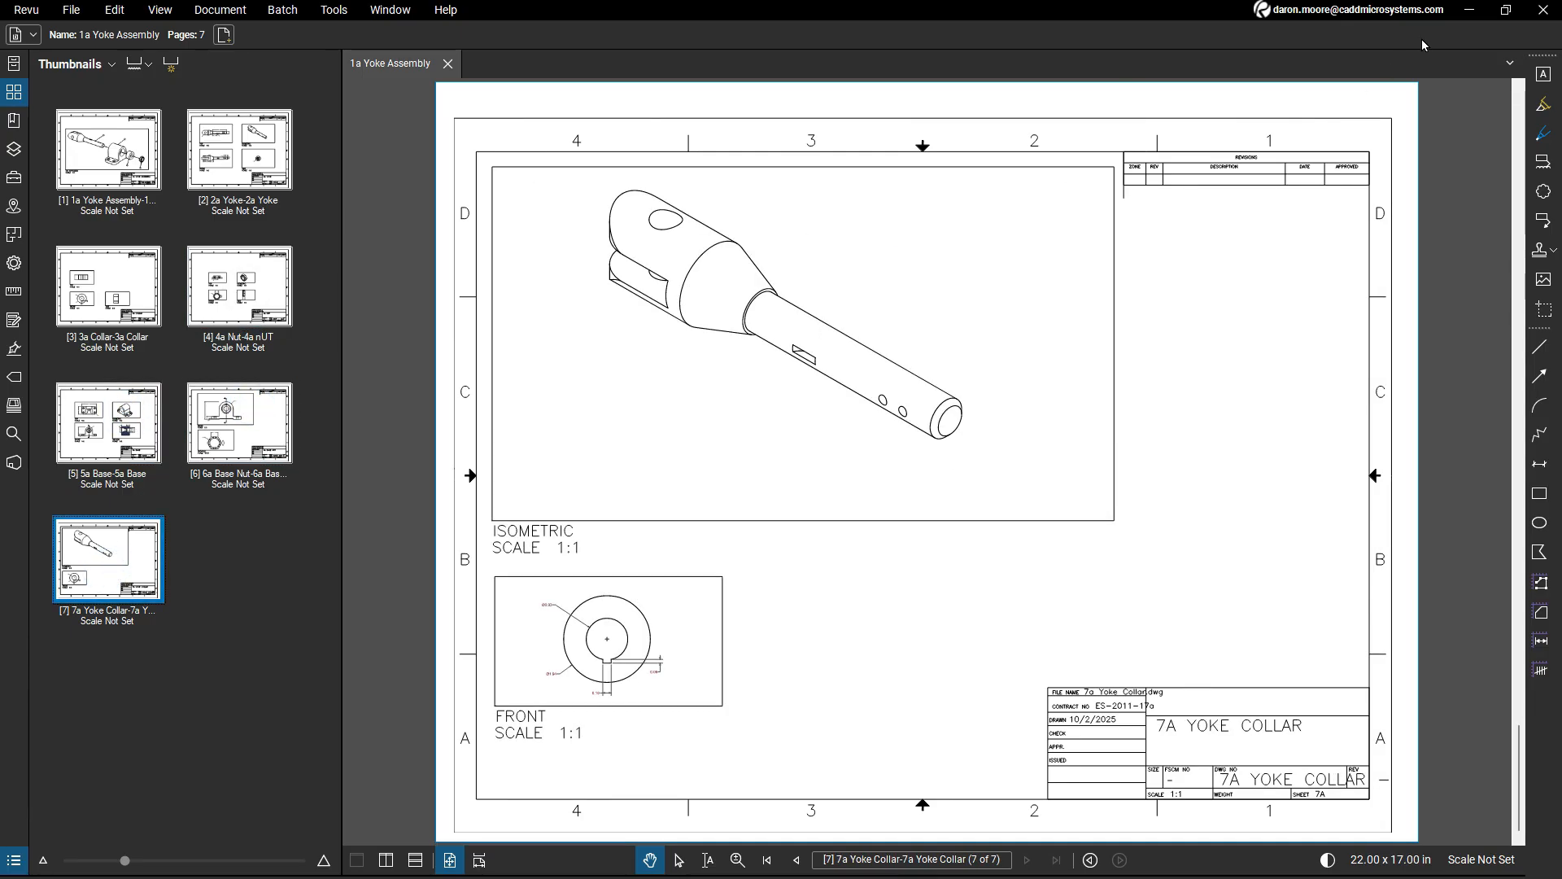
left_click(1469, 10)
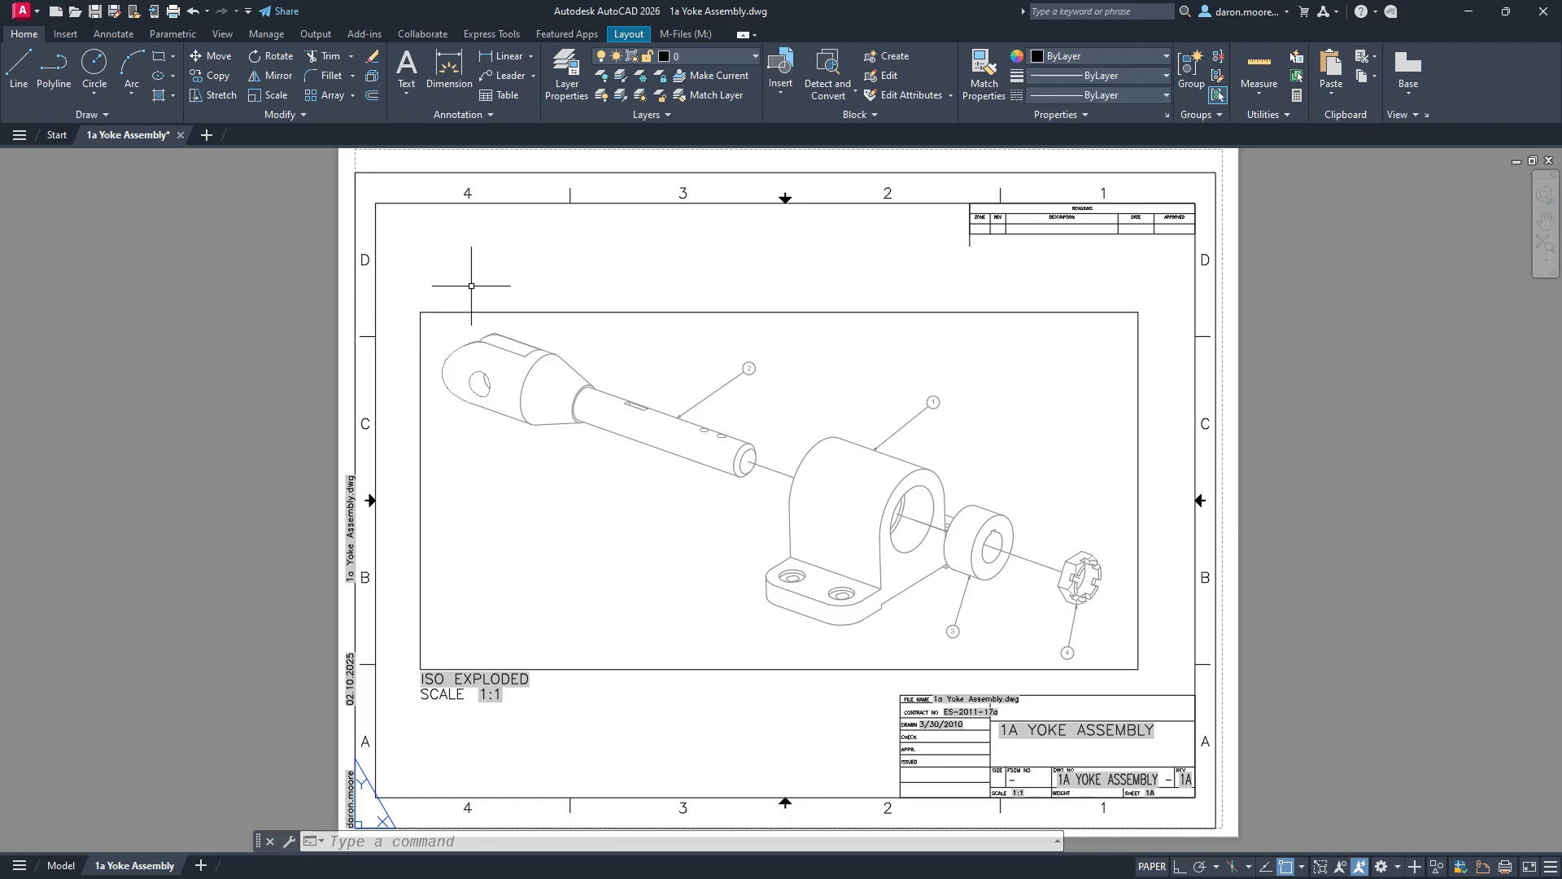
Start another Batch Plot from the 1a Yoke Assembly drawing
left_click(23, 13)
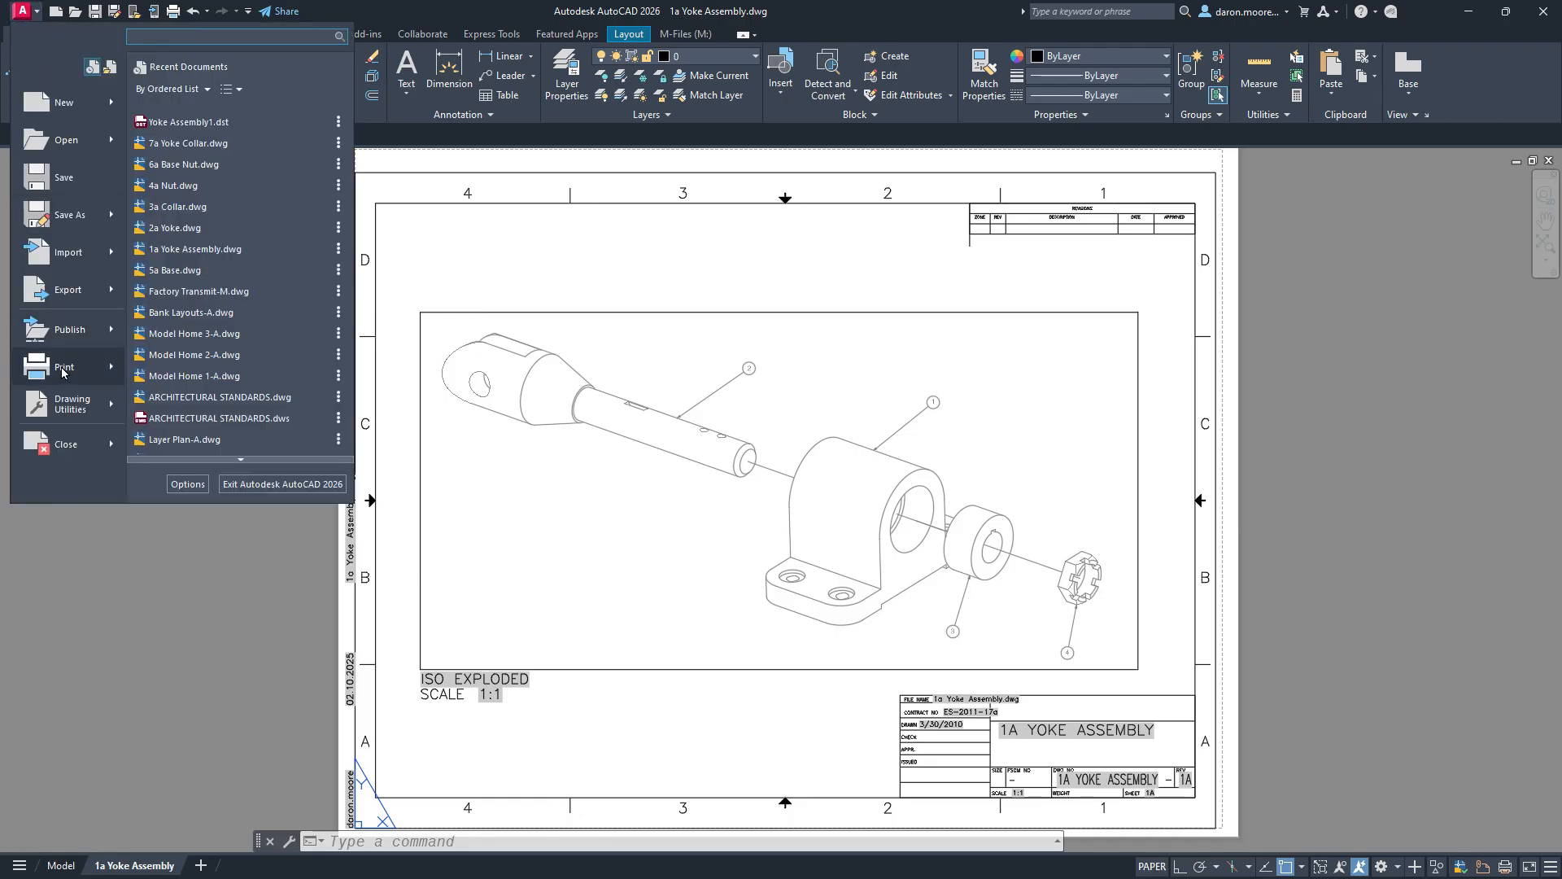
mouse_move(63, 373)
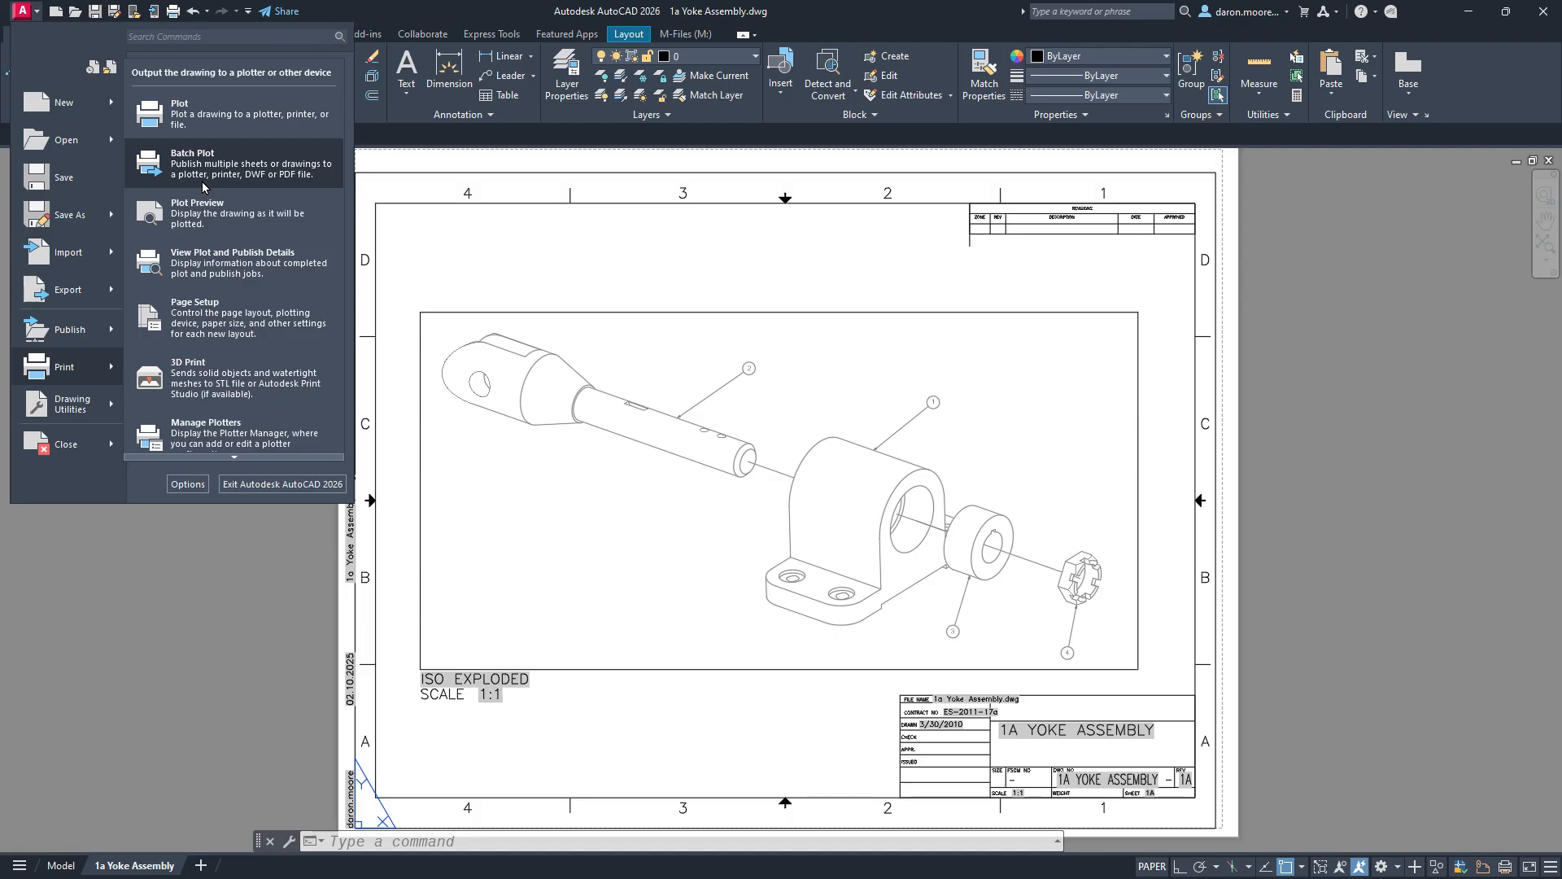